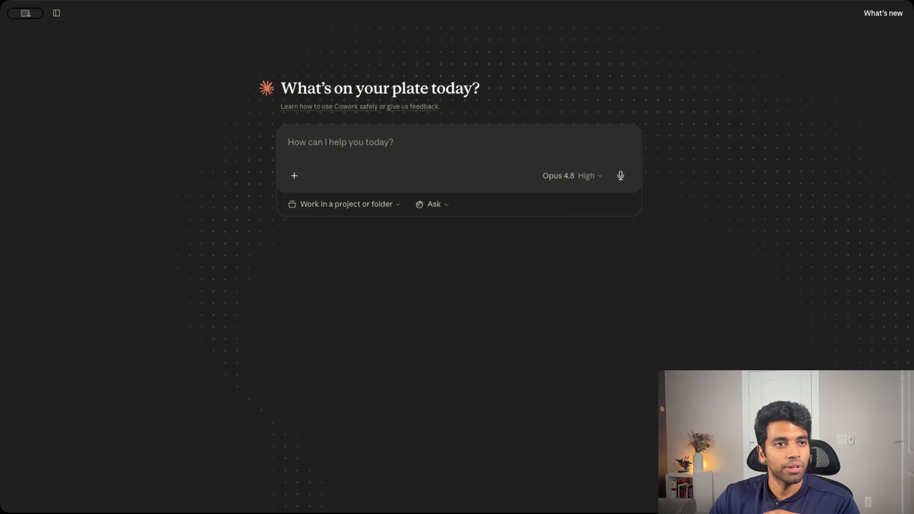
- Review the connected services in the Connectors settings, including HubSpot, and close the settings
left_click(56, 13)
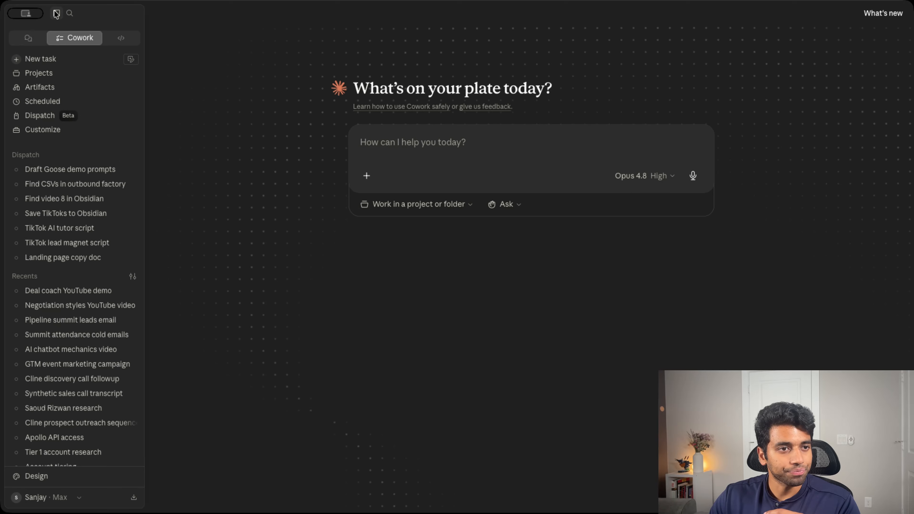
left_click(43, 129)
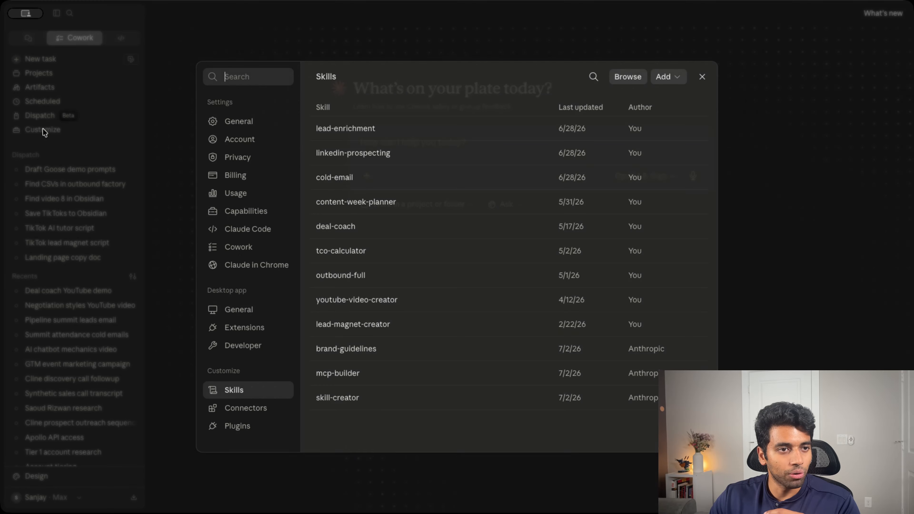
left_click(249, 407)
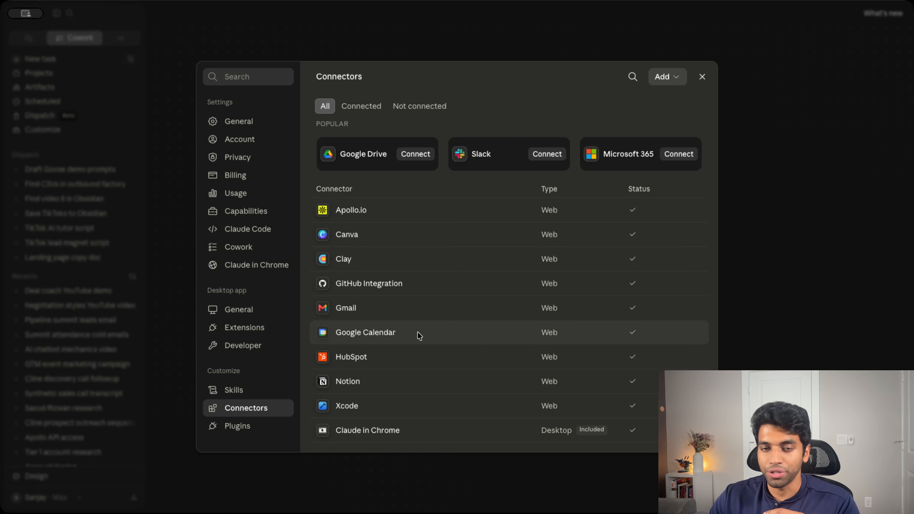
scroll(448, 313, "down", 2)
scroll(448, 313, "down", 1)
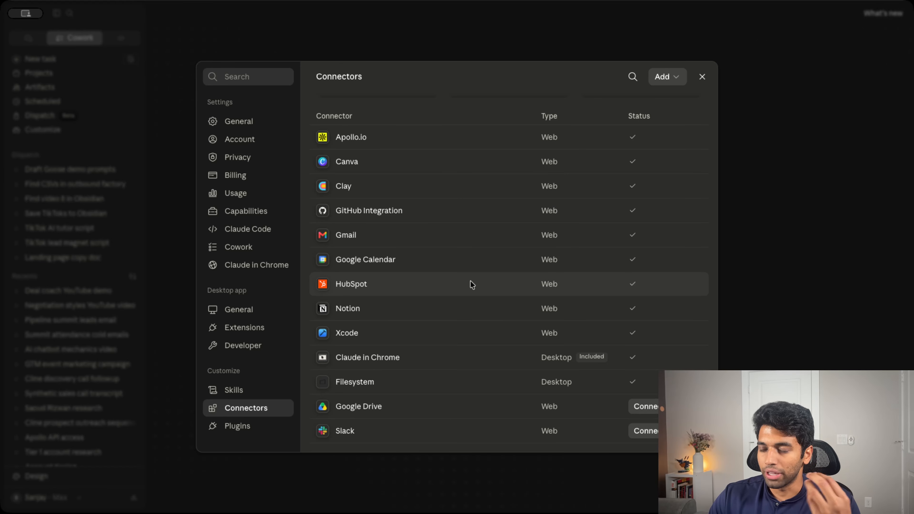
scroll(471, 285, "up", 3)
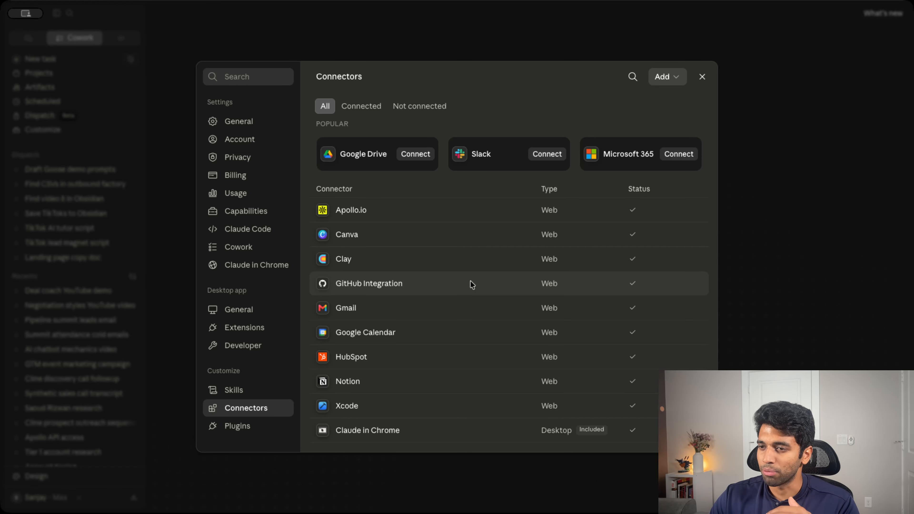
left_click(702, 75)
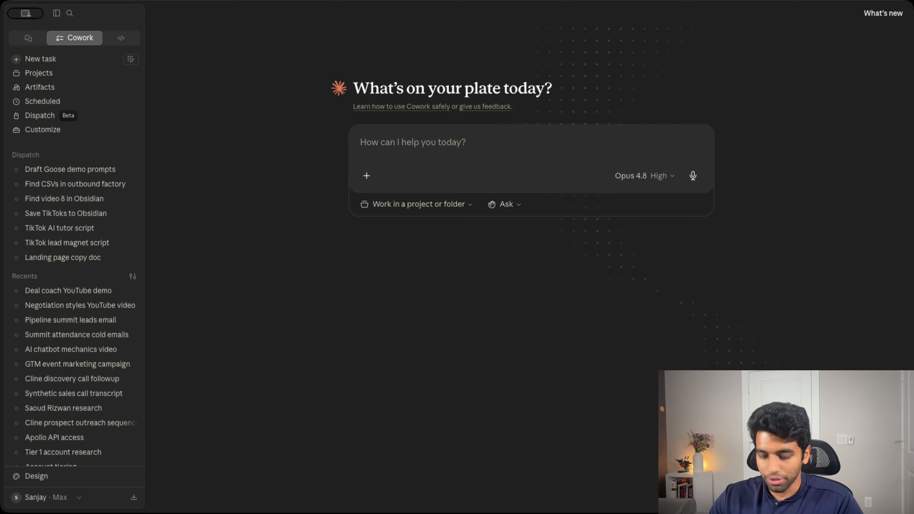
- Enter a task prompt to analyze the Q2 2026 pipeline by leads touched, meetings set, opportunities created and closed won, with step conversion rates and total won revenue
left_click(463, 144)
type("Analyze my Q2 2026 pipeline. Break down leads touched, meetings set, opportunities created, and closed won — and give me the conversion rate at each step plus total won revenue.")
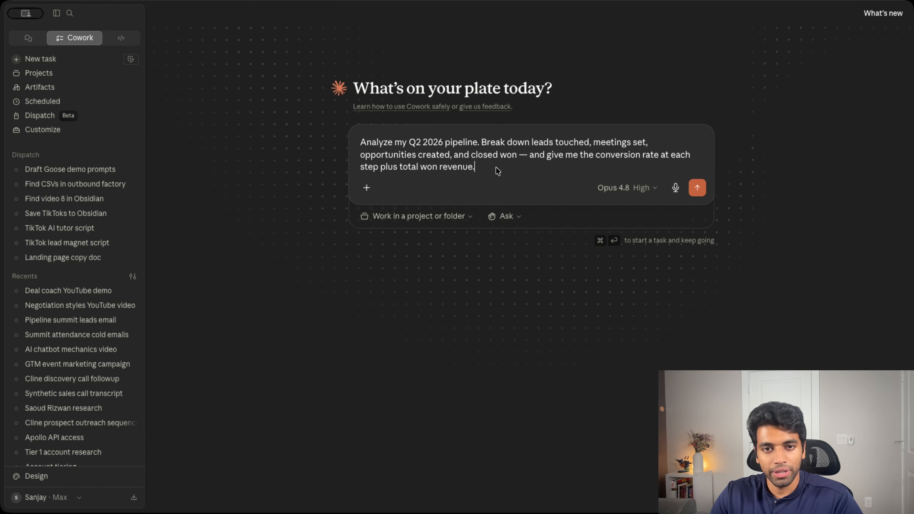
key("shift+Return")
key("shift+Return")
type("What are the")
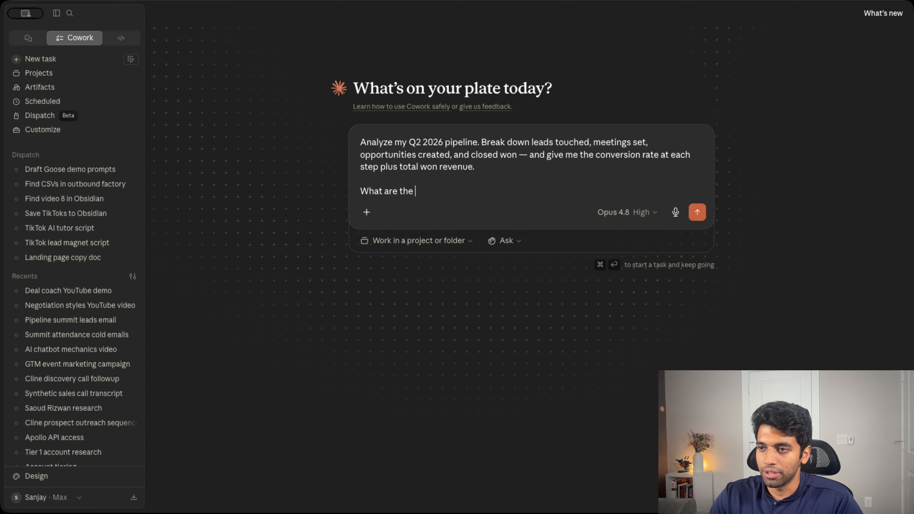
key("BackSpace")
key("BackSpace")
key("BackSpace")
key("BackSpace")
key("BackSpace")
key("BackSpace")
key("BackSpace")
key("BackSpace")
key("BackSpace")
key("BackSpace")
key("BackSpace")
key("BackSpace")
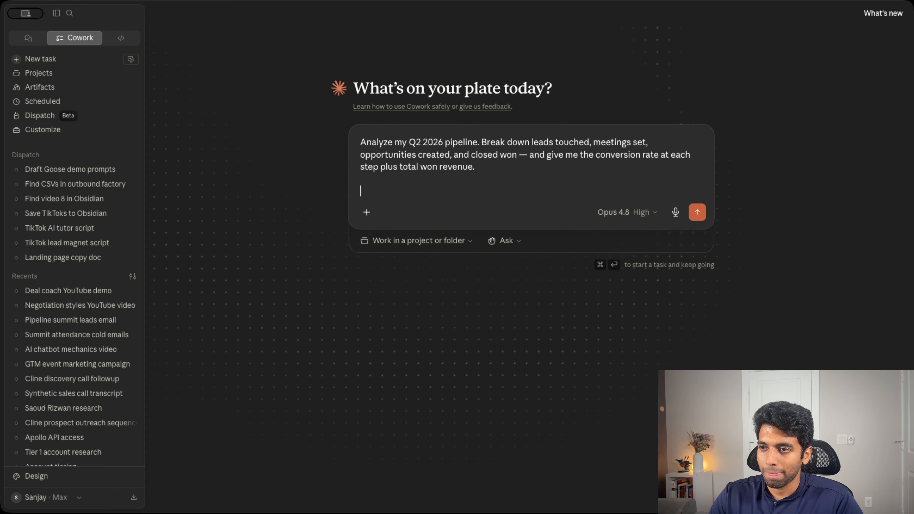
- Add "Give a summary on how we are tracking to hit our revenue goal for Q3." to the prompt, submit it and hide the sidebar
type("Give ea s")
key("BackSpace")
key("BackSpace")
key("BackSpace")
key("BackSpace")
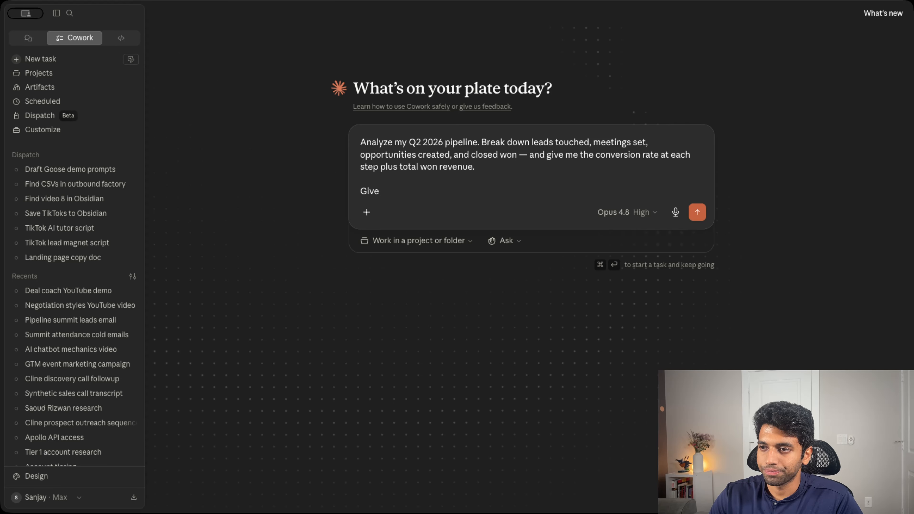
type("a summary on how we")
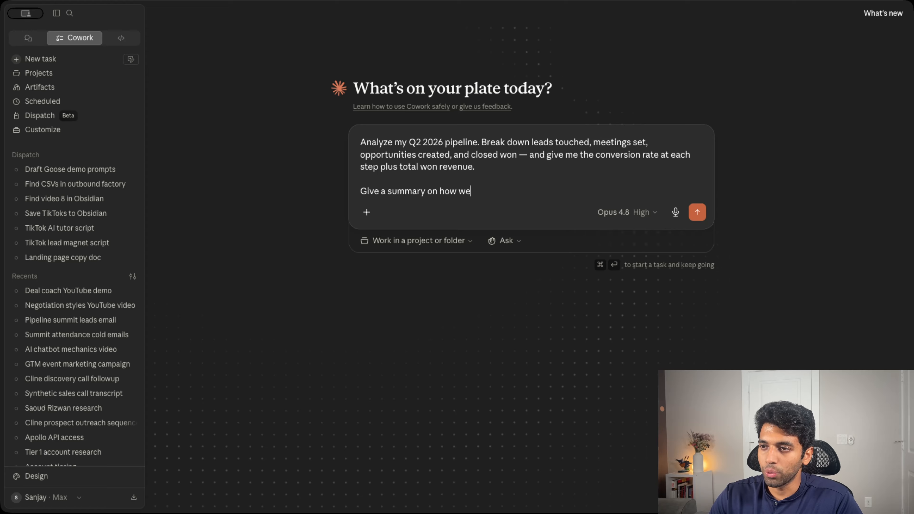
type(" are tracking to hi")
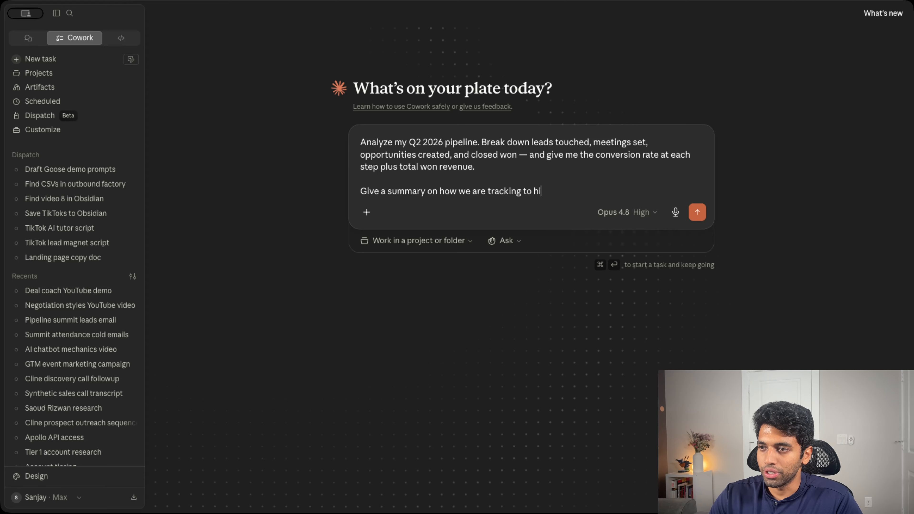
type("t our revenue ")
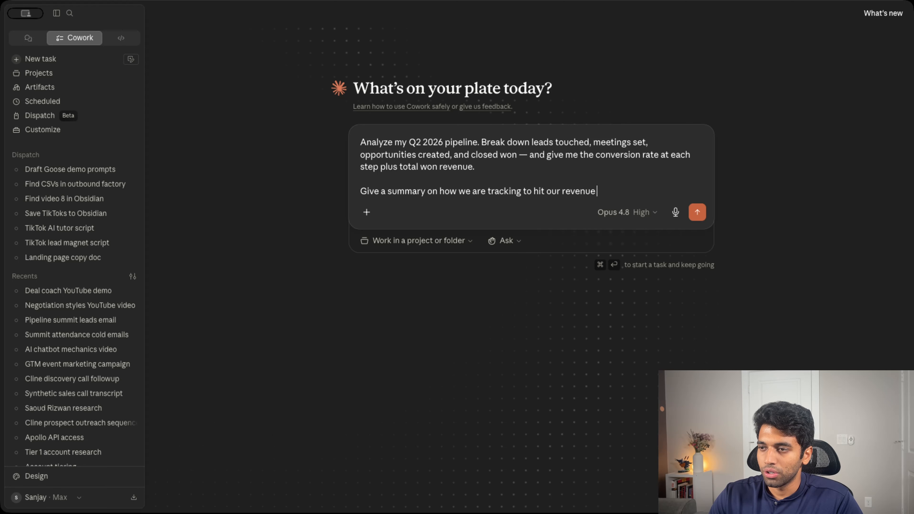
type("goal for Q3")
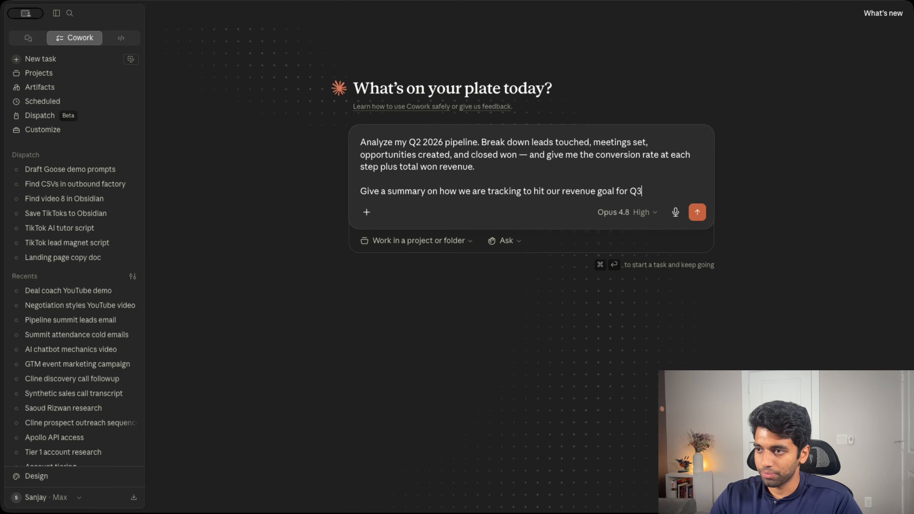
type(".")
key("Return")
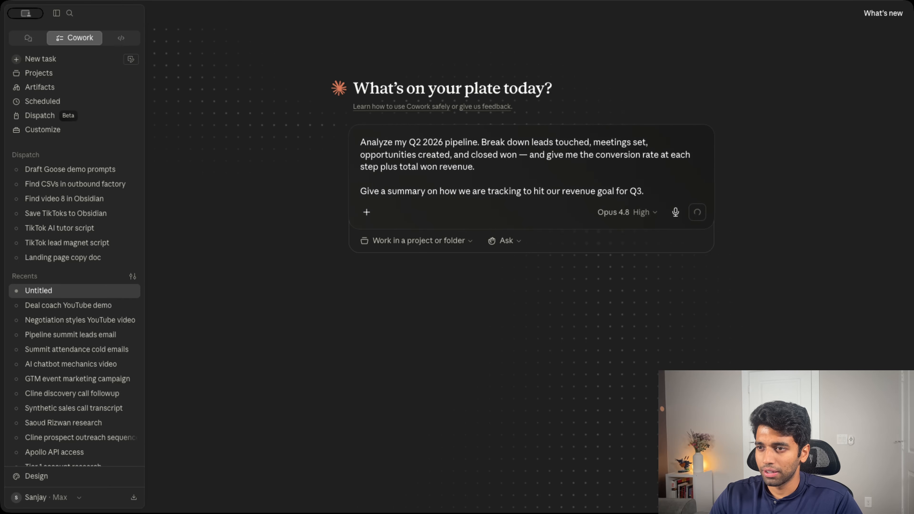
left_click(55, 13)
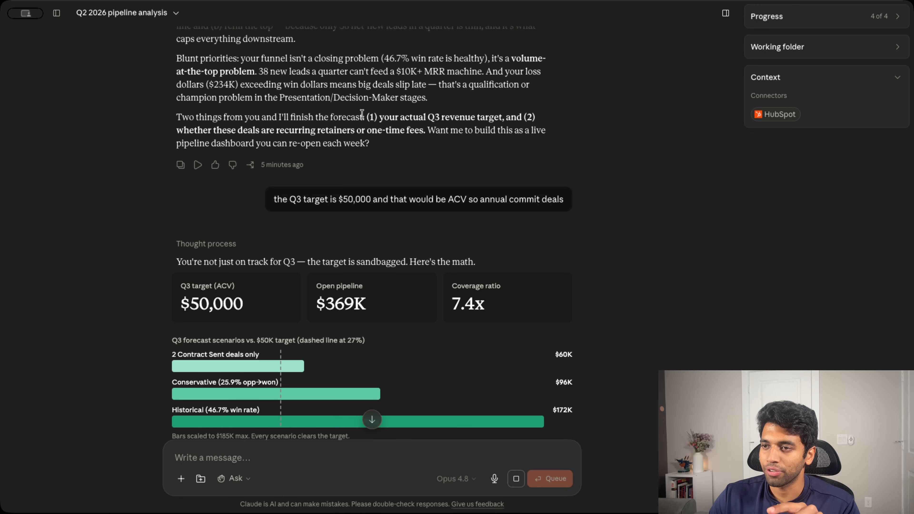
- Examine the reply's request for a Q3 revenue target, its forecast scenarios against that target, and the verdict
left_click_drag(363, 114, 510, 119)
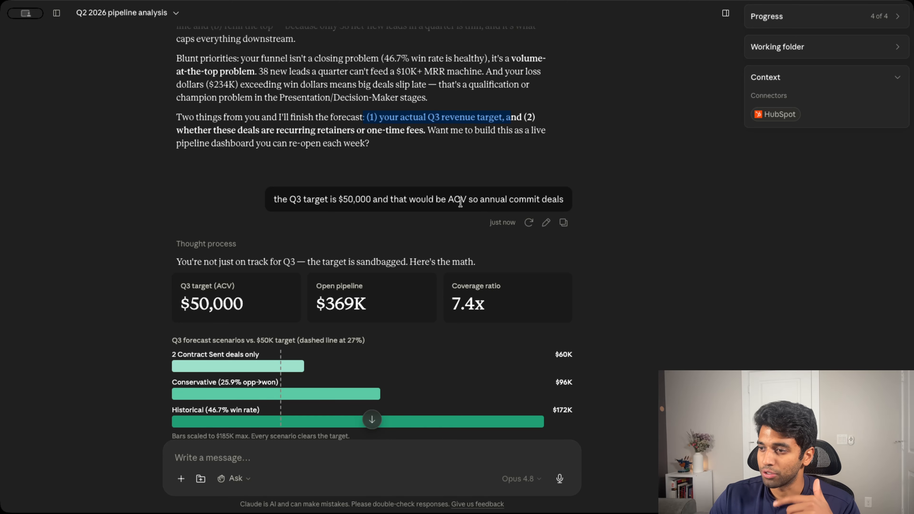
scroll(460, 202, "down", 5)
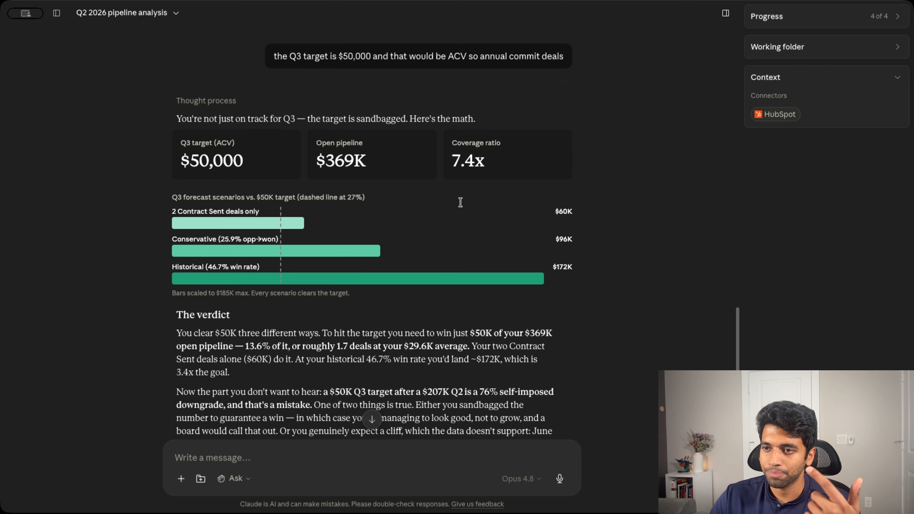
scroll(460, 202, "down", 4)
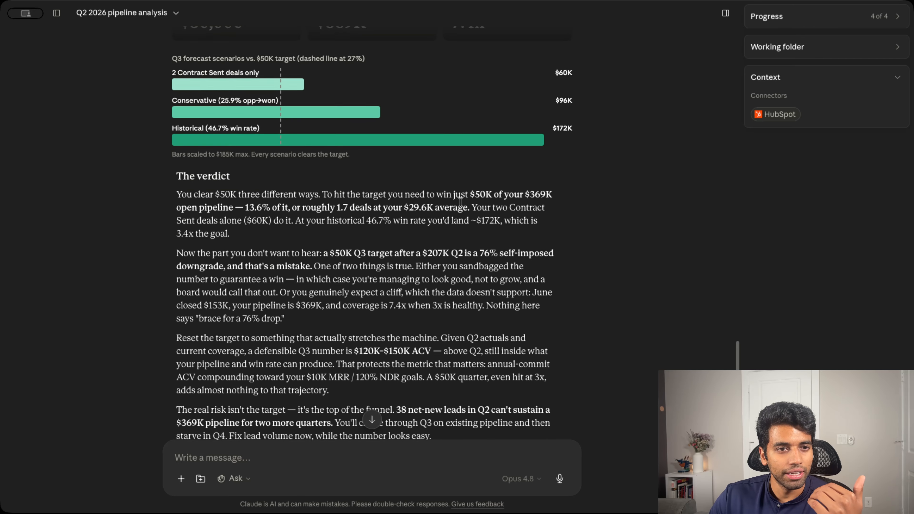
scroll(460, 203, "up", 4)
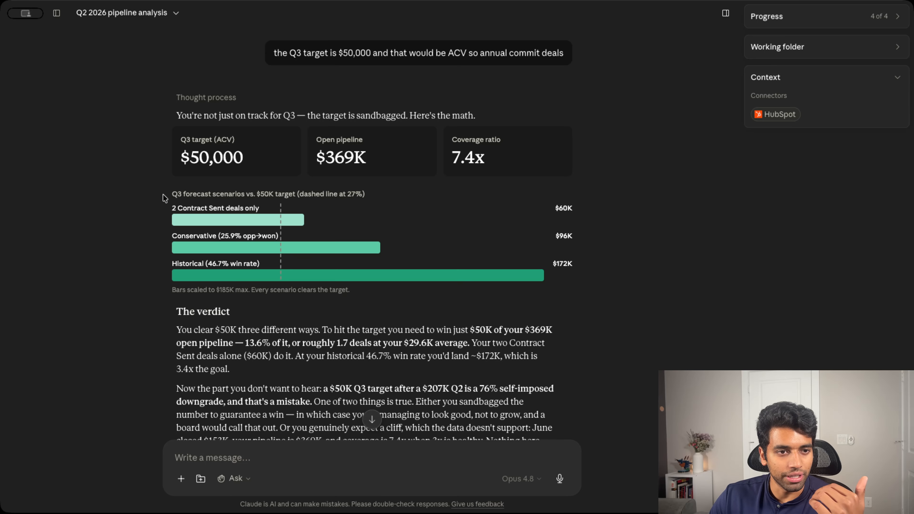
scroll(194, 220, "down", 5)
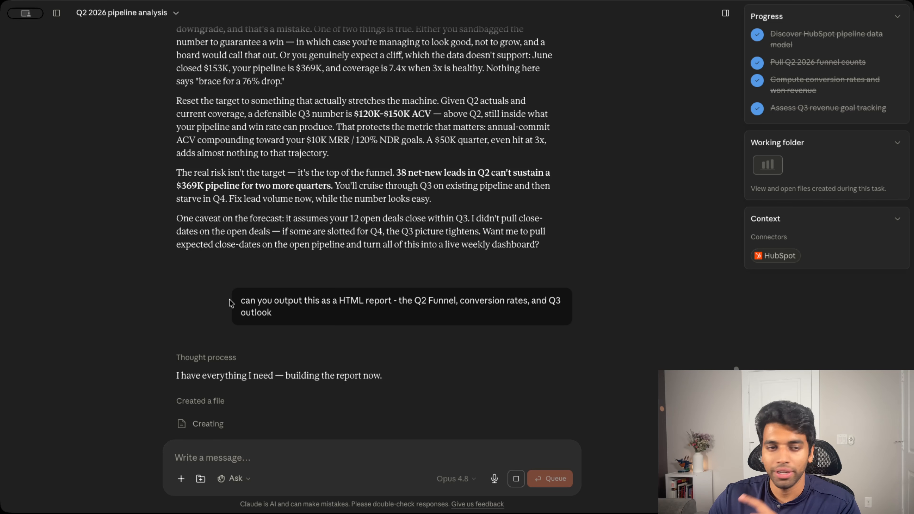
scroll(242, 304, "up", 3)
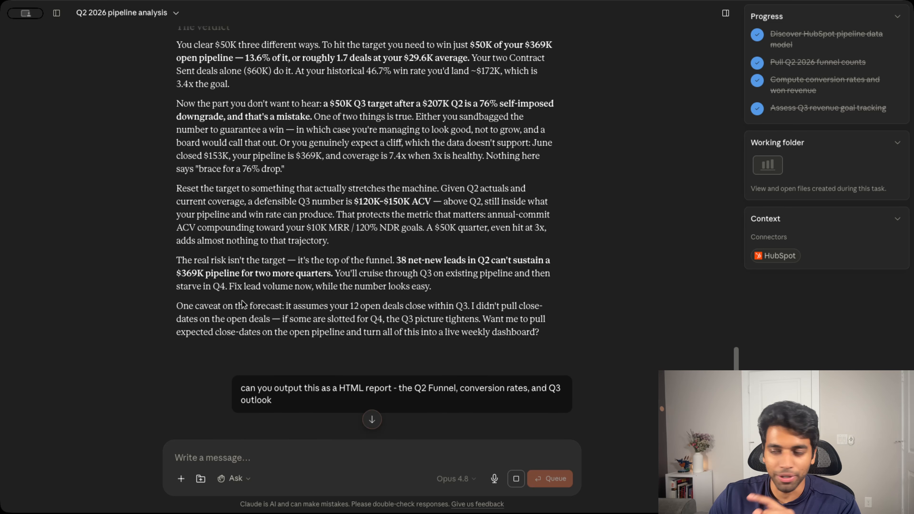
scroll(242, 304, "down", 2)
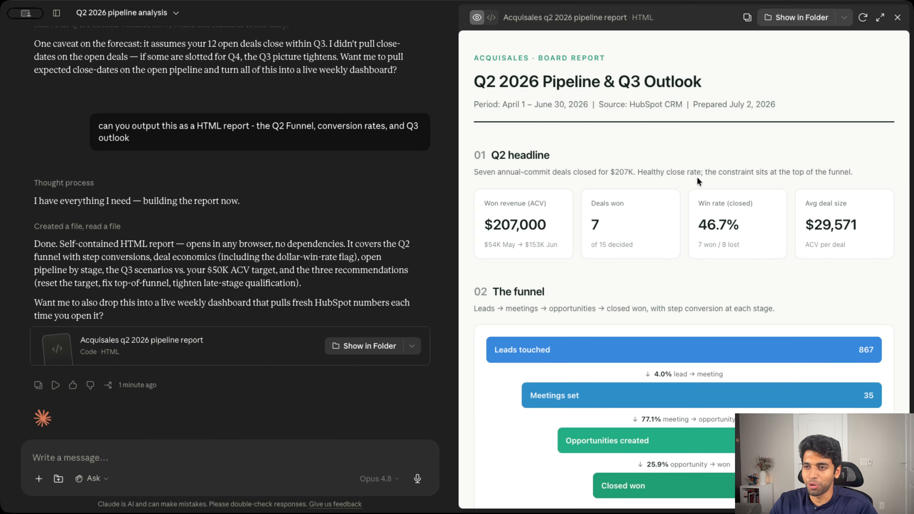
- Examine the Q2 headline, funnel, conversion and deal economics, and open pipeline sections of the HTML pipeline report
scroll(697, 178, "down", 1)
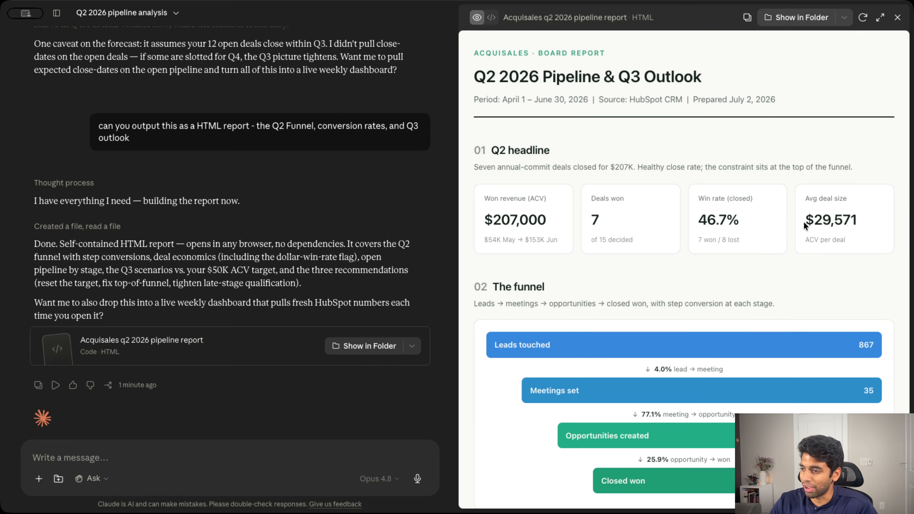
scroll(803, 221, "down", 3)
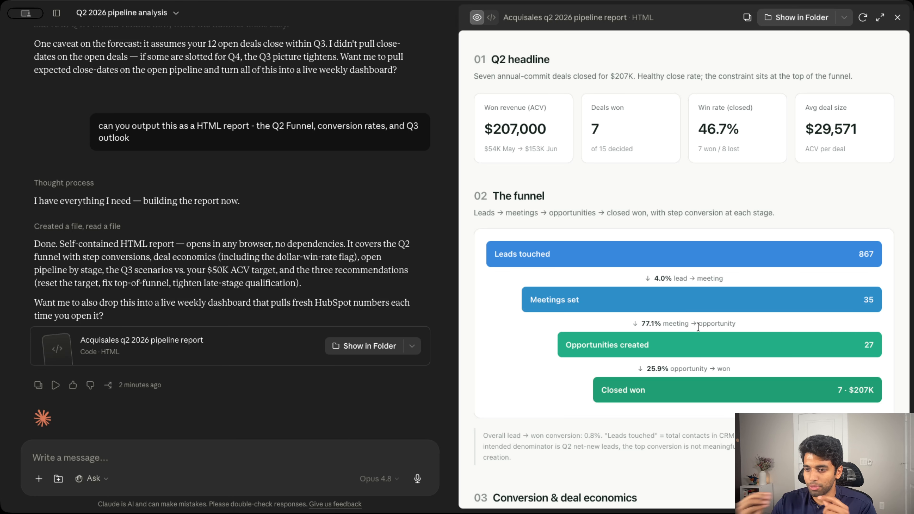
scroll(698, 327, "down", 5)
scroll(698, 327, "down", 4)
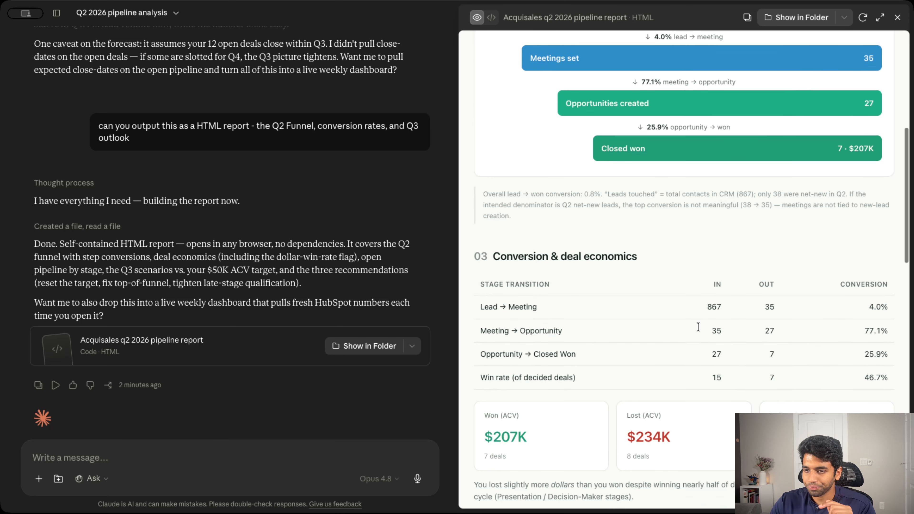
scroll(698, 326, "down", 7)
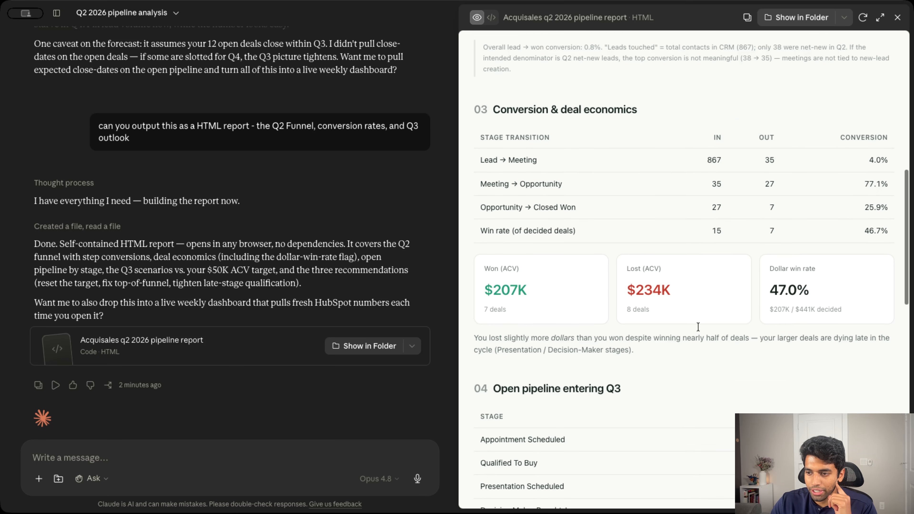
scroll(698, 327, "down", 1)
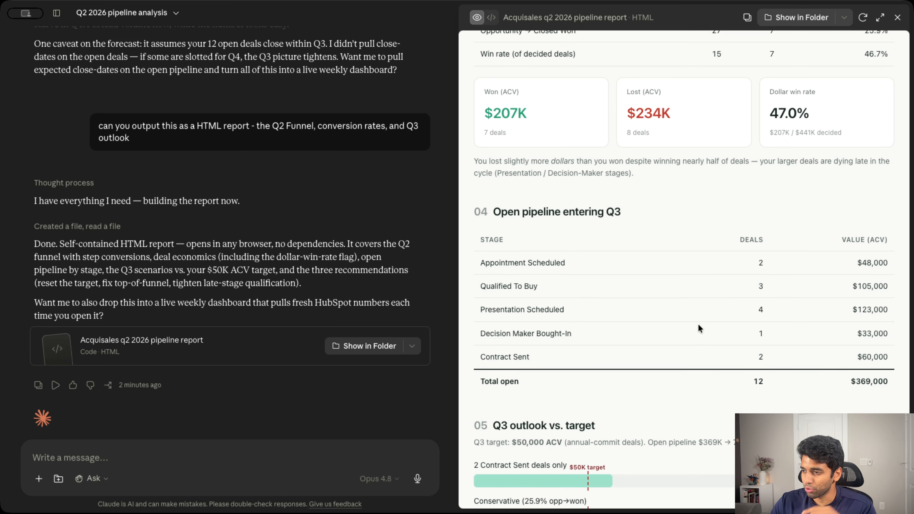
- Examine the report's Q3 outlook vs. target and recommendations, and return to the beginning of both the report and the conversation
scroll(697, 323, "down", 7)
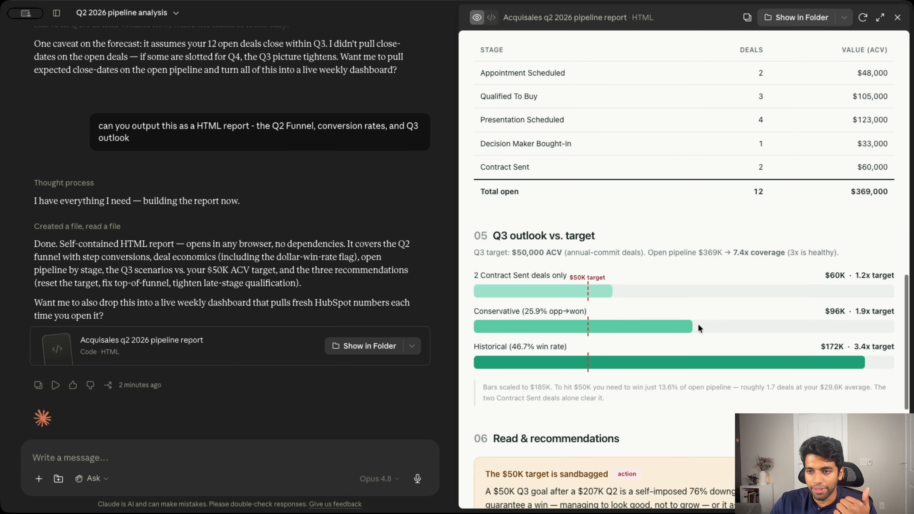
left_click_drag(489, 198, 603, 205)
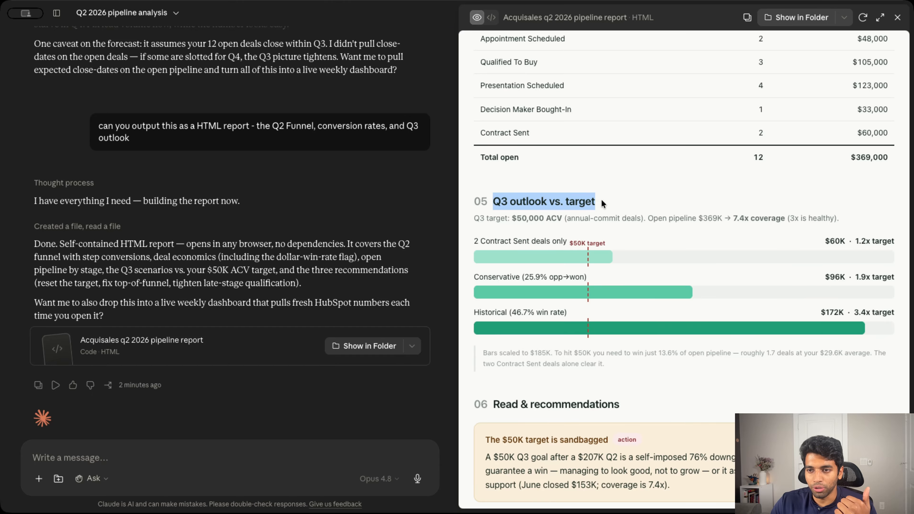
left_click(604, 204)
left_click_drag(498, 220, 605, 217)
left_click(605, 217)
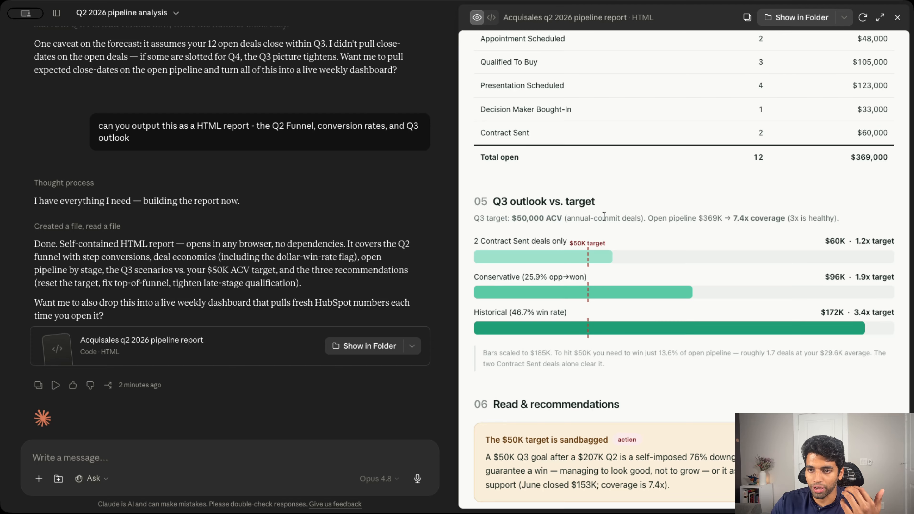
scroll(642, 247, "down", 2)
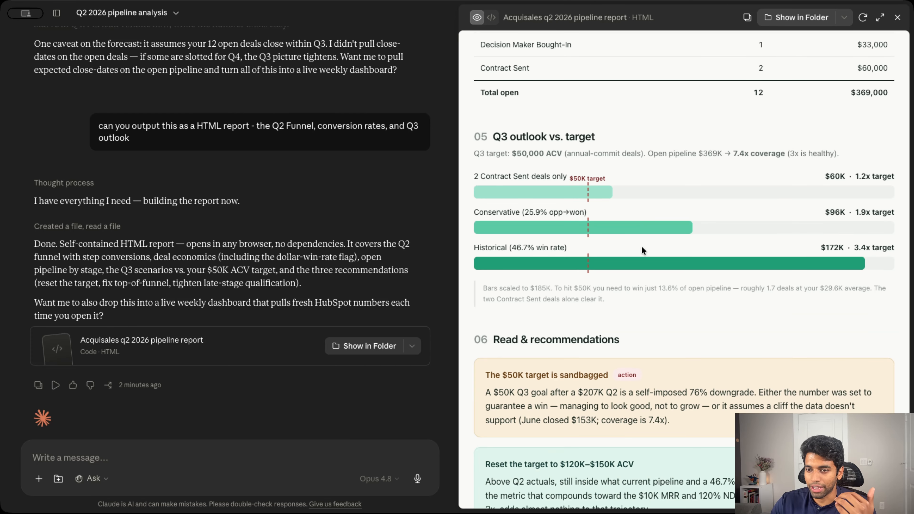
scroll(641, 249, "down", 3)
scroll(641, 252, "down", 4)
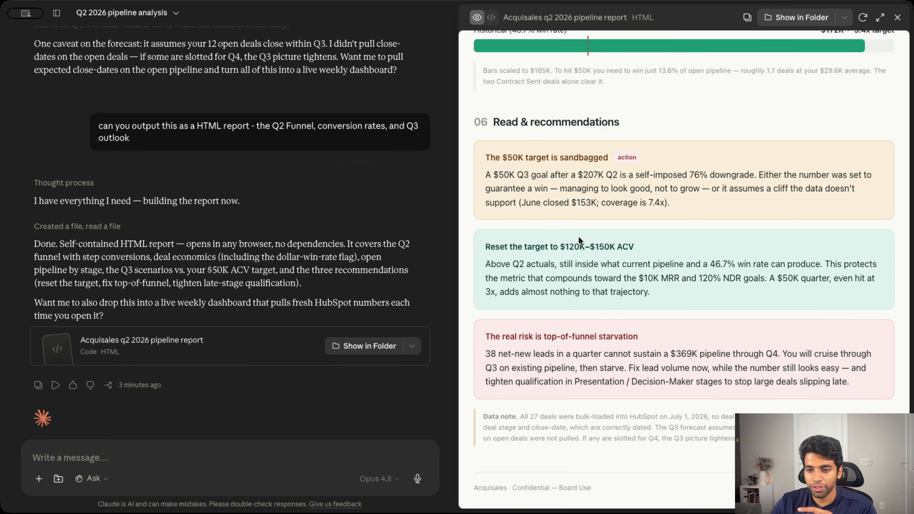
scroll(605, 261, "up", 20)
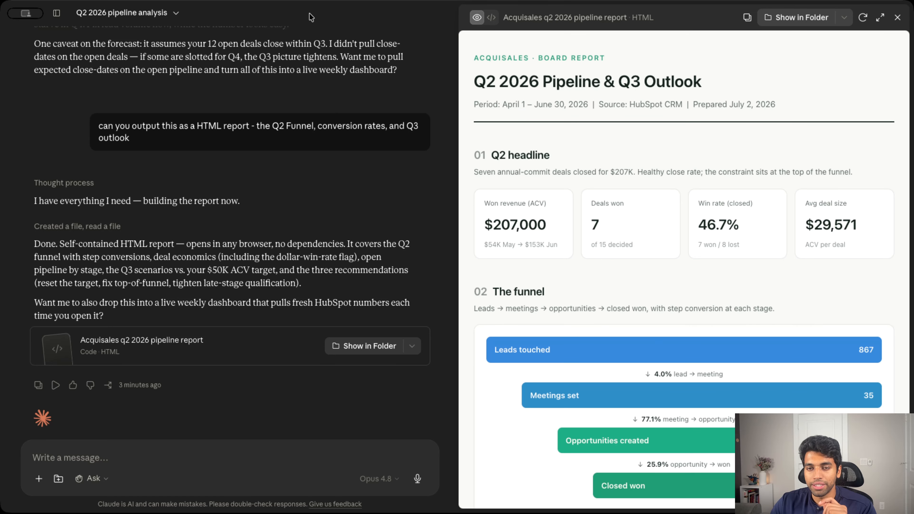
scroll(292, 264, "up", 20)
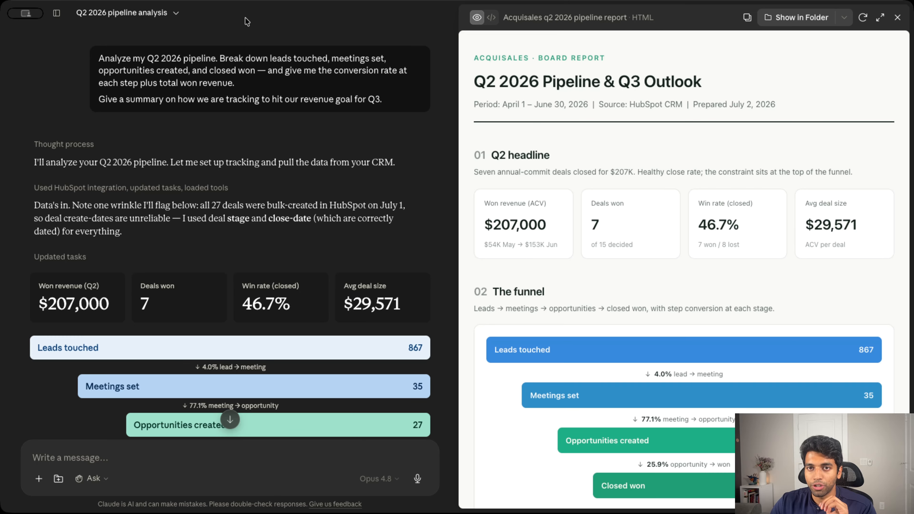
- Start a manually set up scheduled task and name it "weekly-sales-metrics pull"
left_click(55, 15)
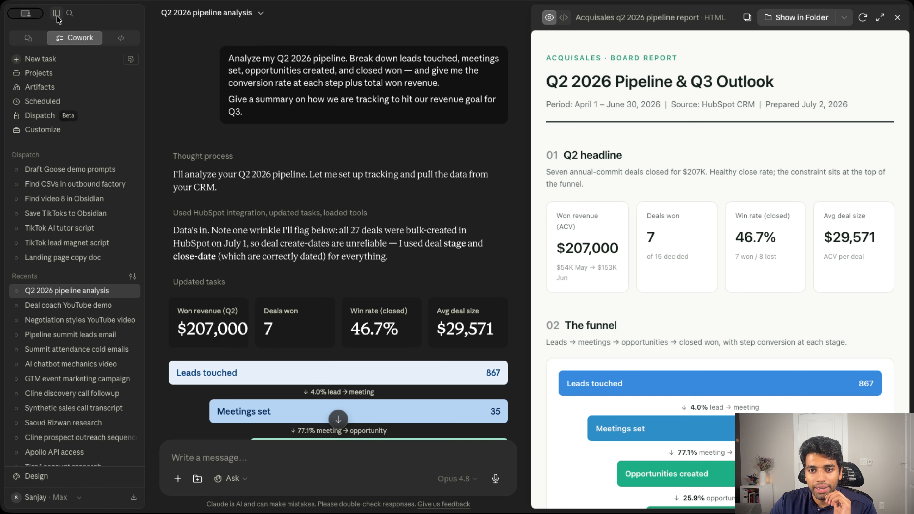
left_click(51, 101)
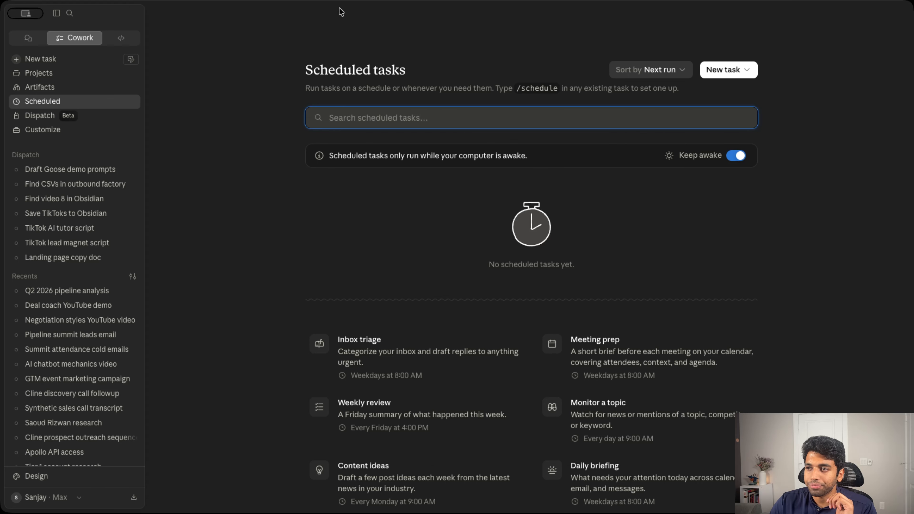
left_click(730, 70)
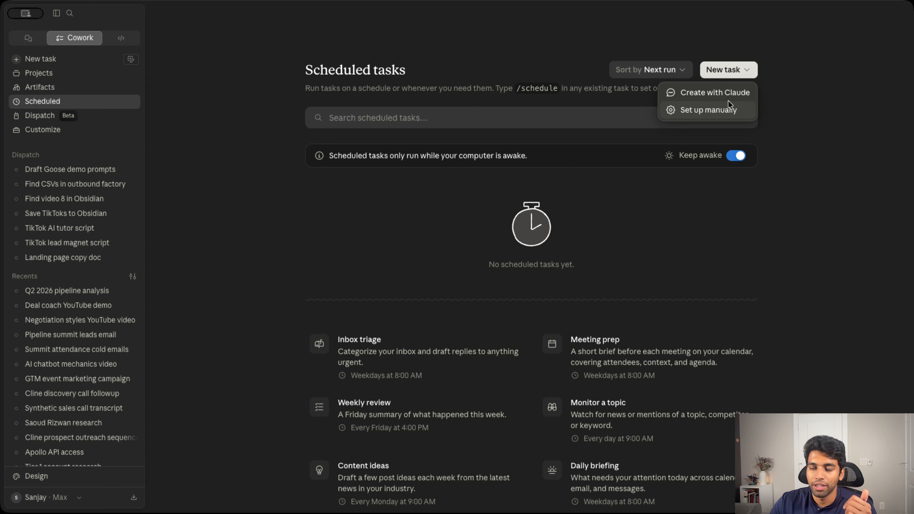
left_click(727, 110)
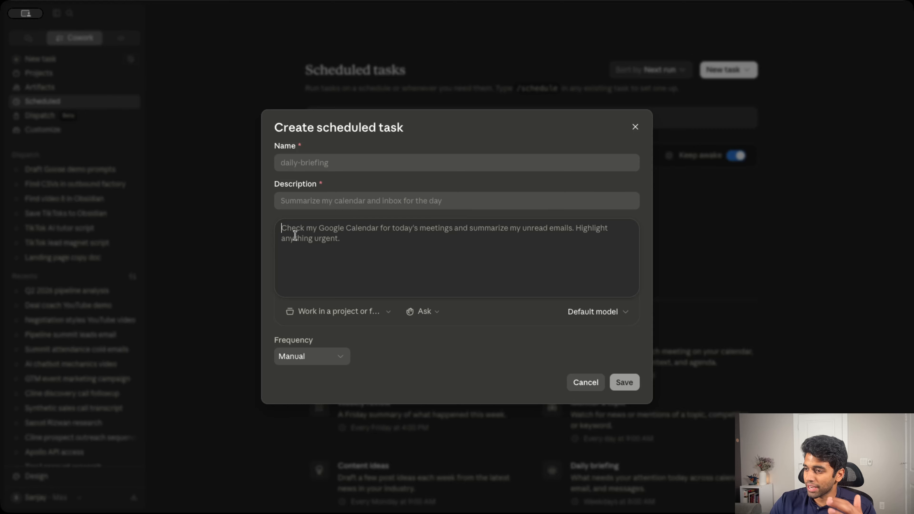
left_click(305, 164)
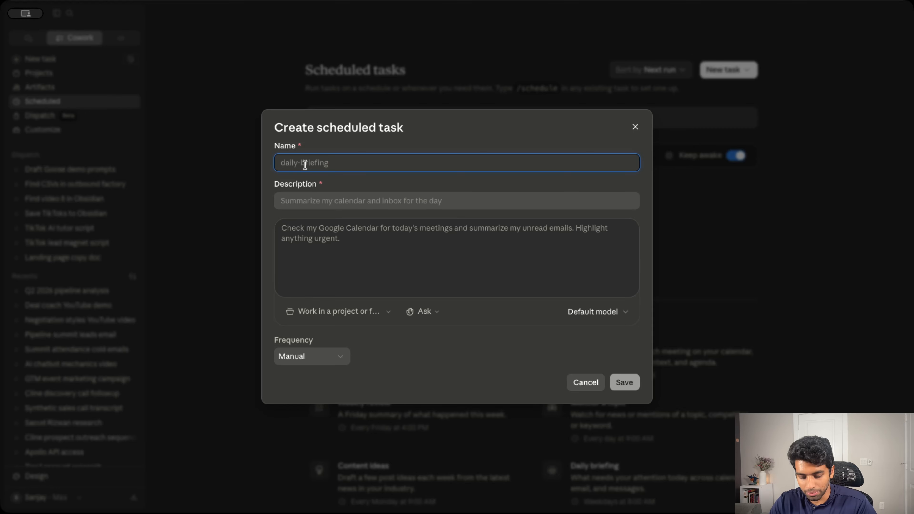
type("weekly-")
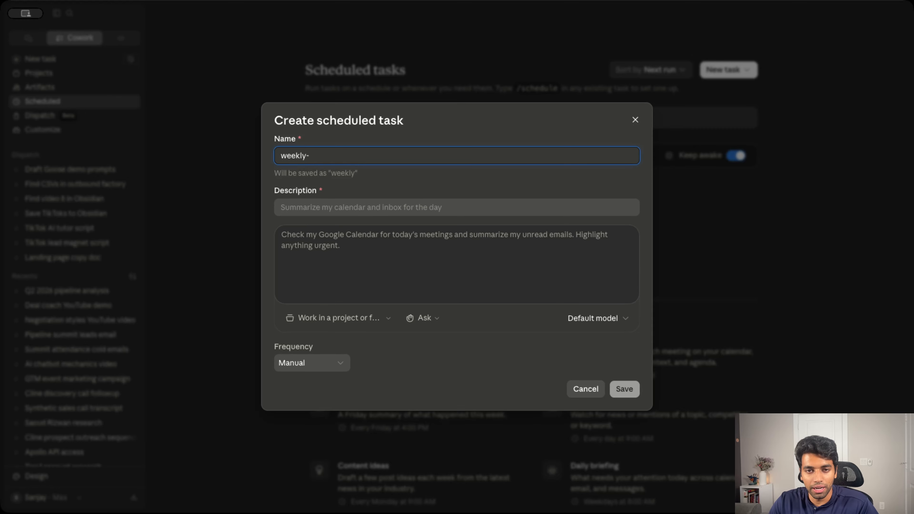
type("sales-metrics")
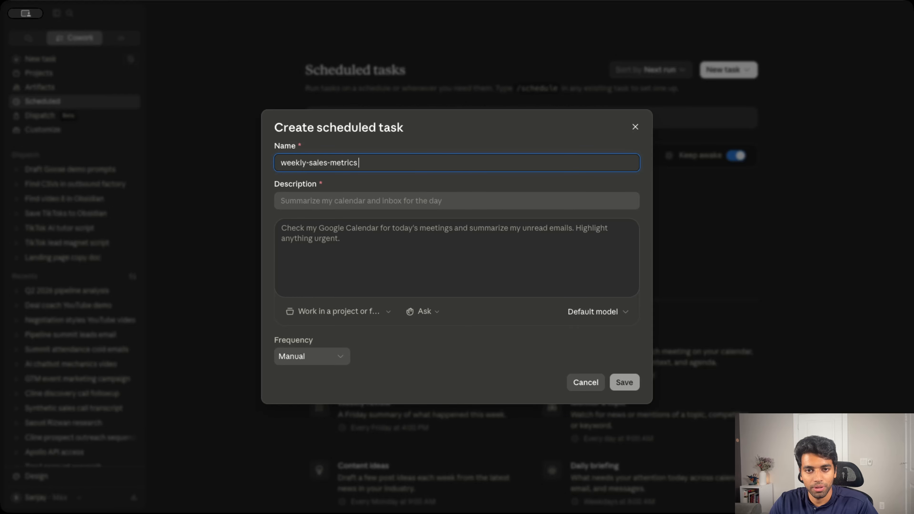
type(" pull")
- Set the scheduled task's description to "Summarize my sales pipeline to see how i'm tracking"
left_click(307, 210)
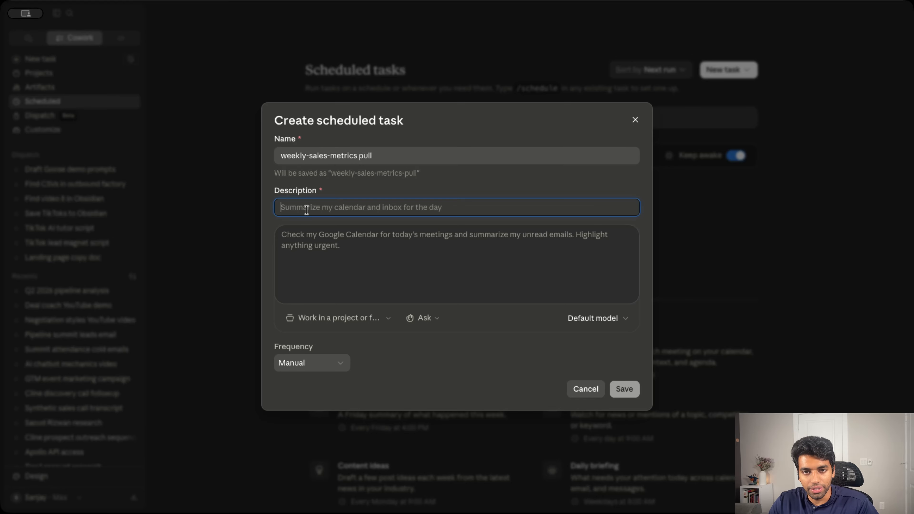
type("Summarize t")
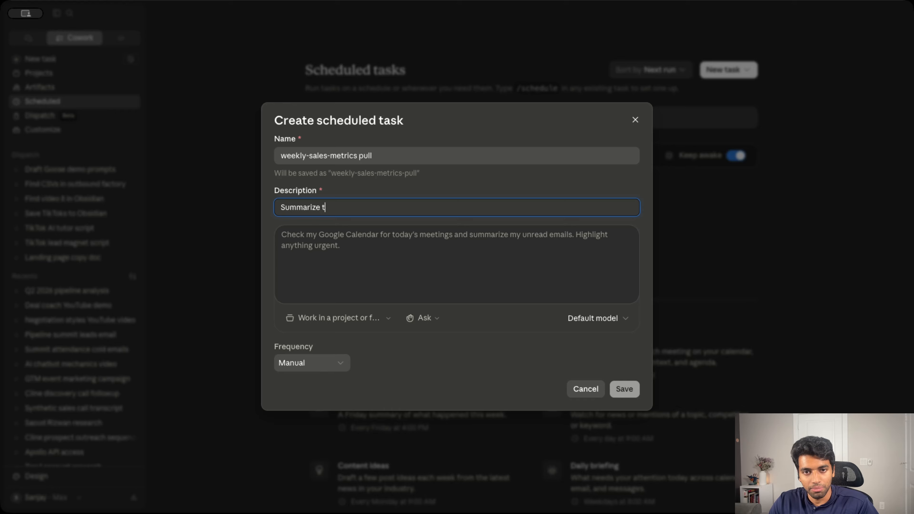
key("BackSpace")
type("my sales to")
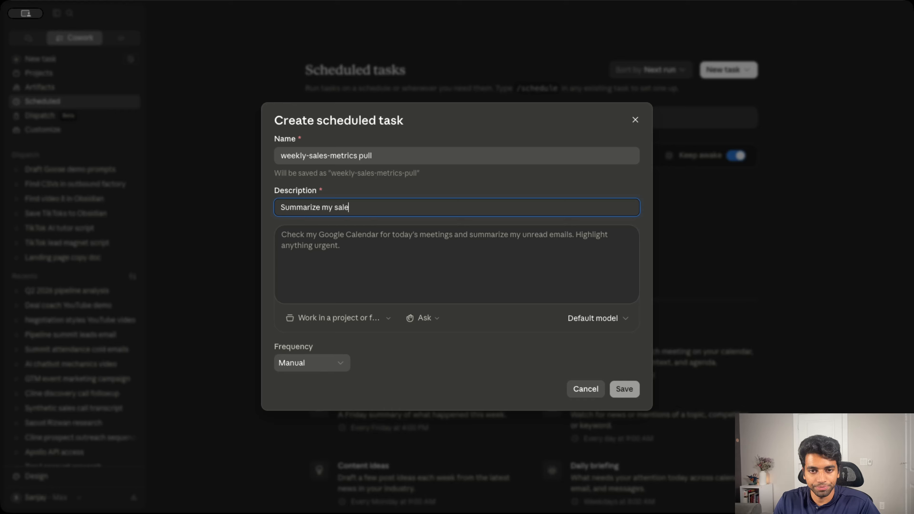
key("BackSpace")
key("BackSpace")
type("pip")
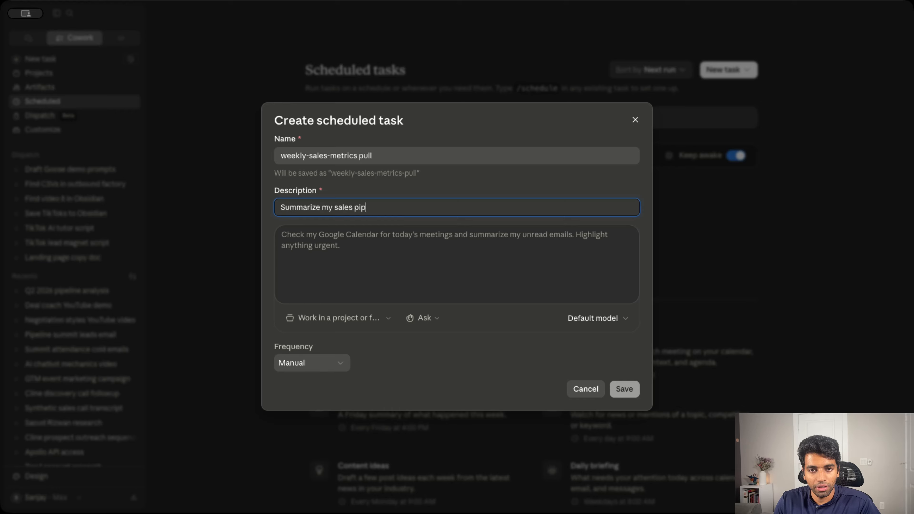
type("eline to see")
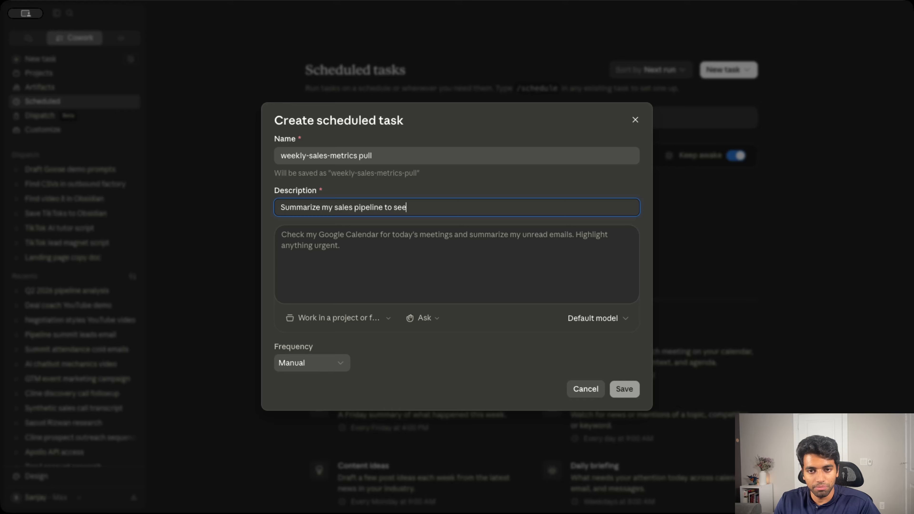
type(" how i'm tracking")
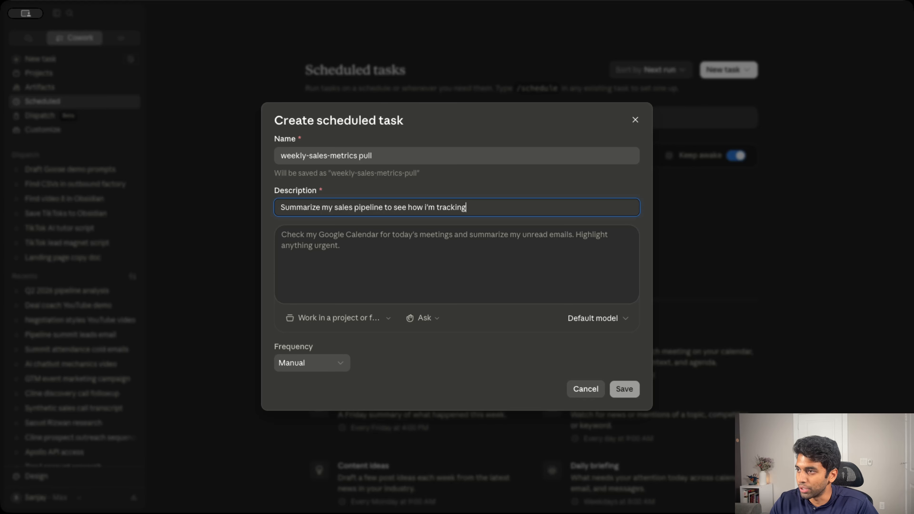
key("Tab")
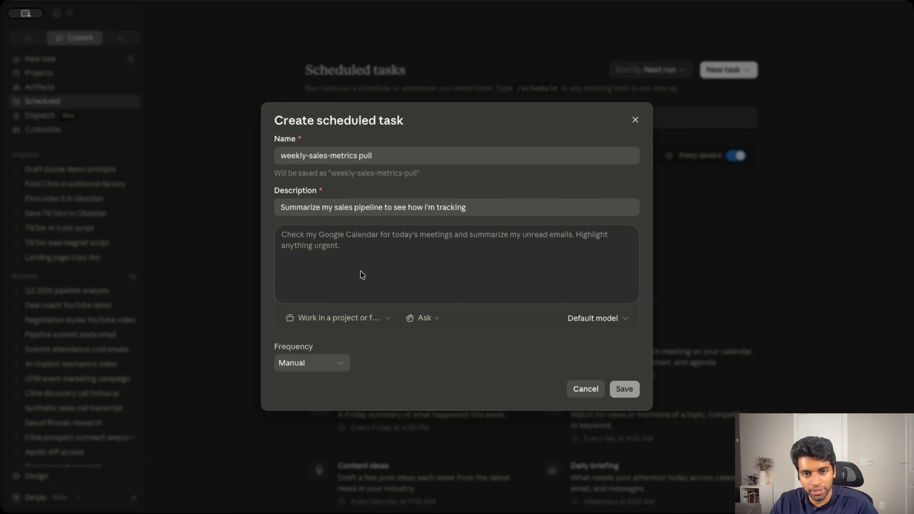
- Fill the task's instructions with the earlier pipeline breakdown prompt, rewording its opening to "Analyze my Sales pipeline."
left_click(351, 244)
type("Analyze my Q2 2026 pipeline. Break down leads touched, meetings set, opportunities created, and closed won — and give me the conversion rate at each step plus total won revenue.")
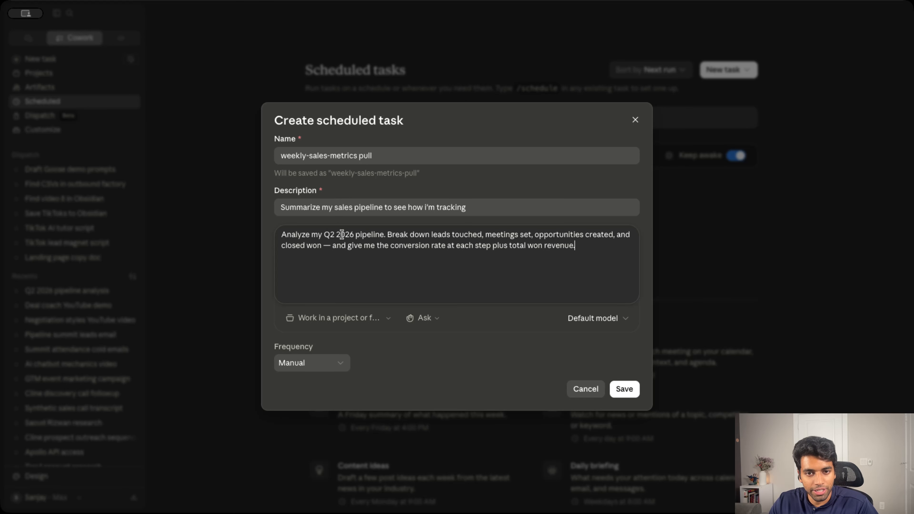
left_click_drag(355, 235, 325, 236)
type("Sales")
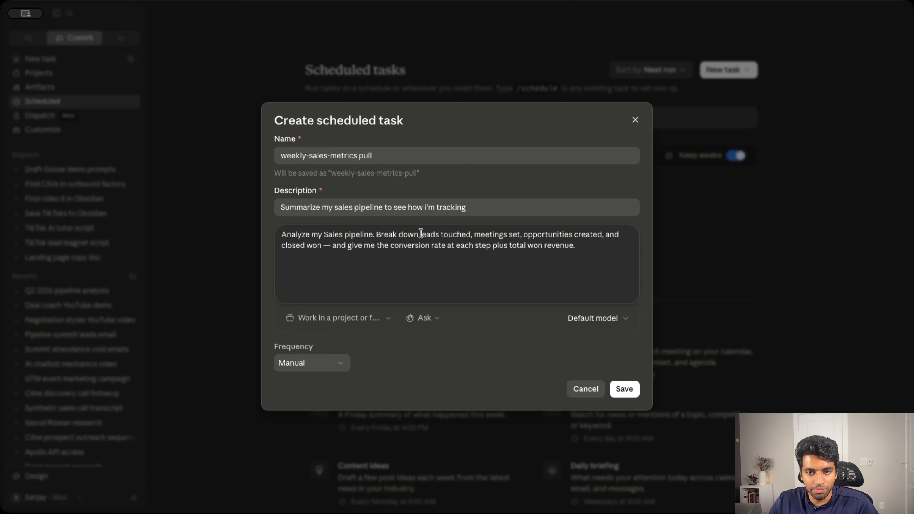
- Reword the instructions' ending to "closed won on a trailing weekly basis and give me the conversion rate at each step." and save the task
left_click(328, 246)
key("BackSpace")
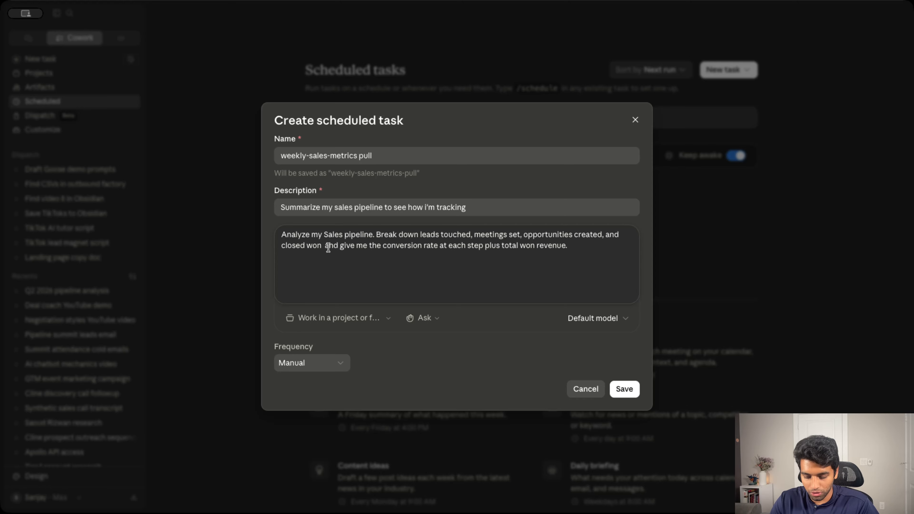
type("on a trail")
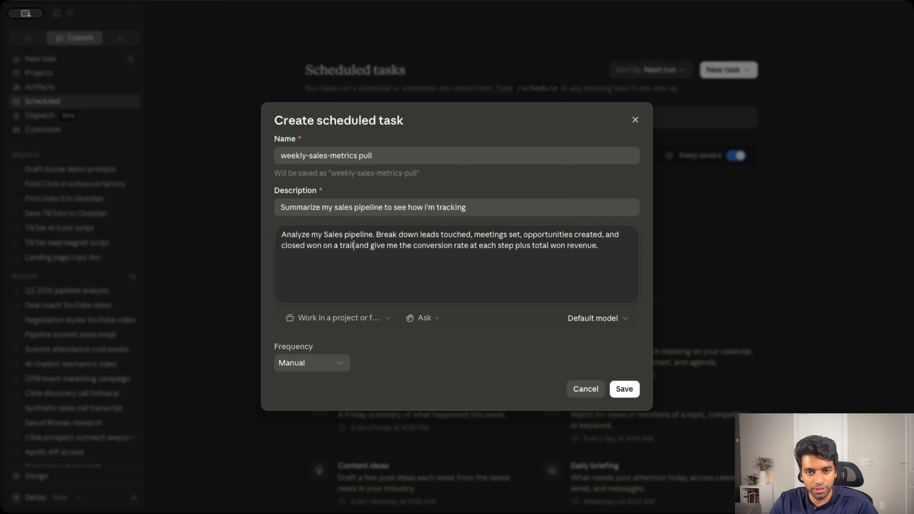
type("ing weekly basis")
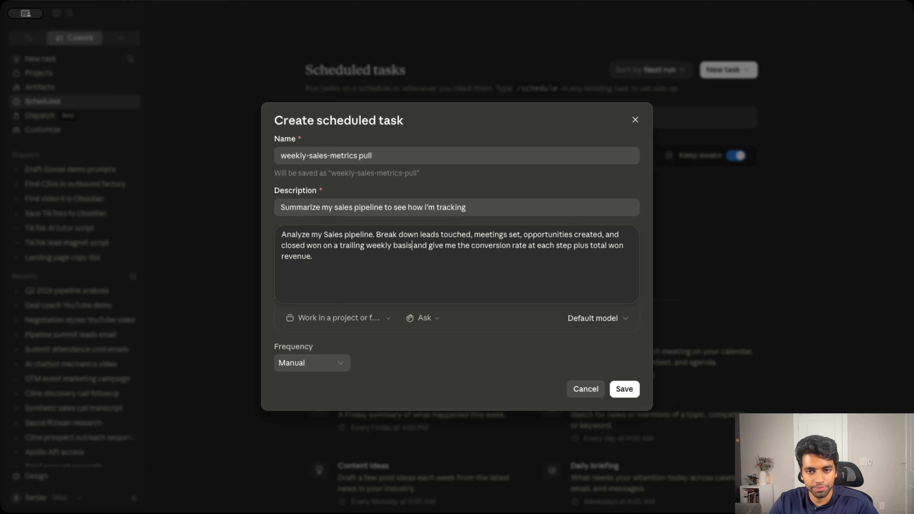
type(".")
left_click_drag(452, 261, 572, 248)
type(".")
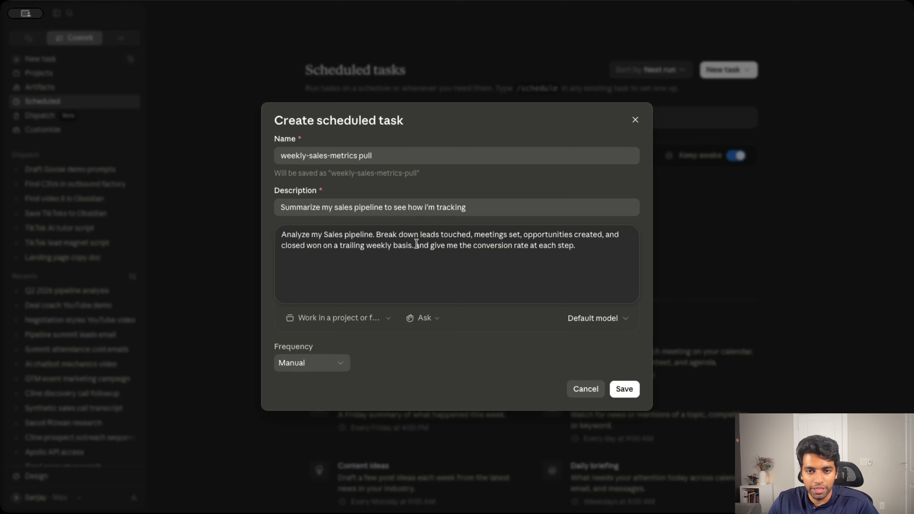
left_click(413, 246)
key("BackSpace")
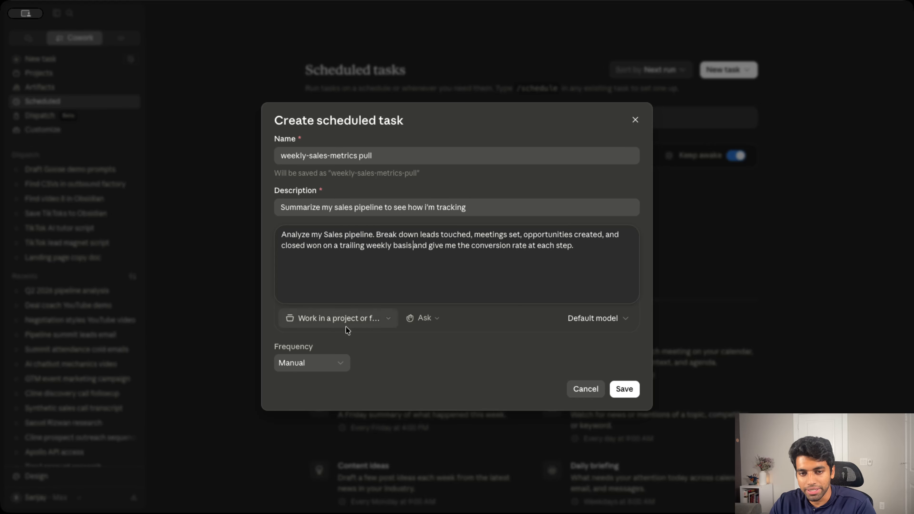
left_click(631, 390)
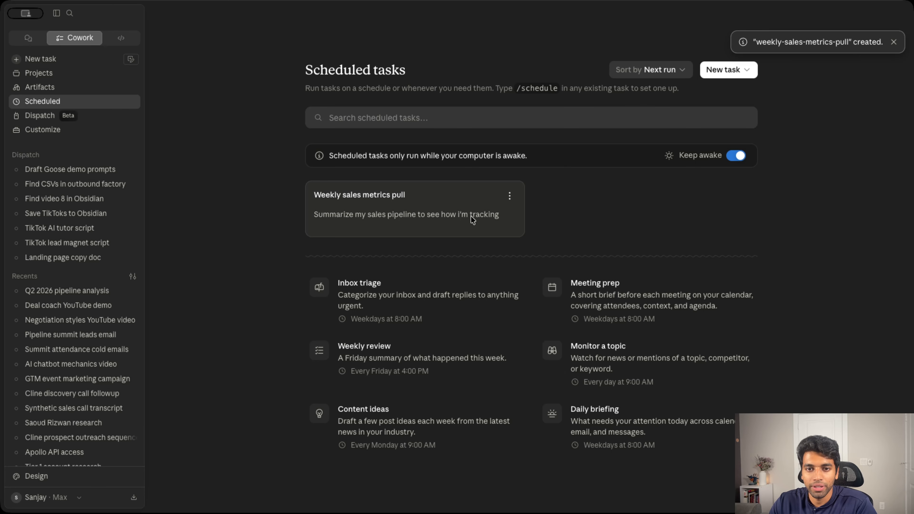
- Edit the weekly sales metrics task so that it runs weekly on Friday at 04:00 PM
left_click(509, 196)
left_click(475, 238)
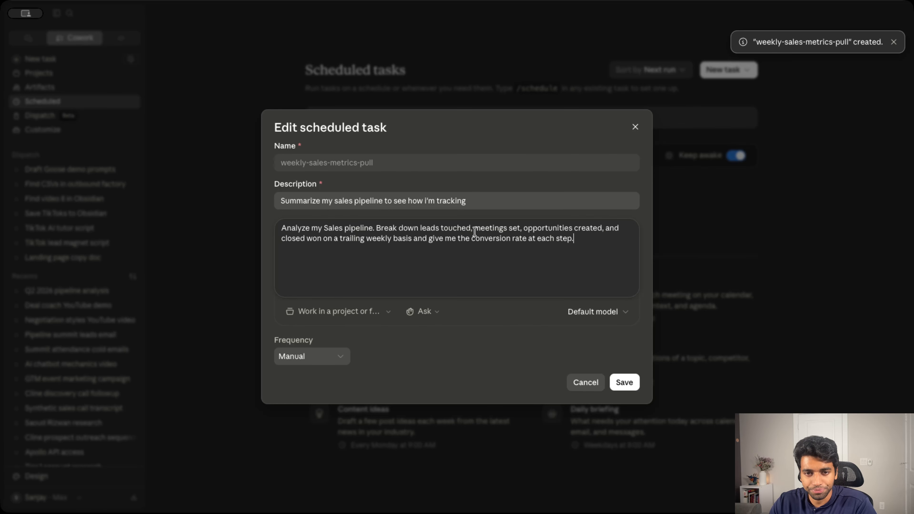
left_click(312, 358)
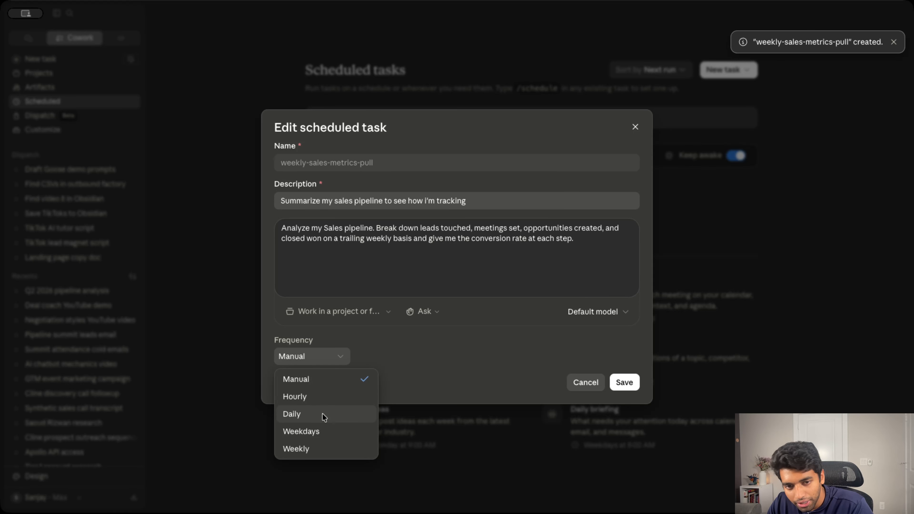
left_click(317, 447)
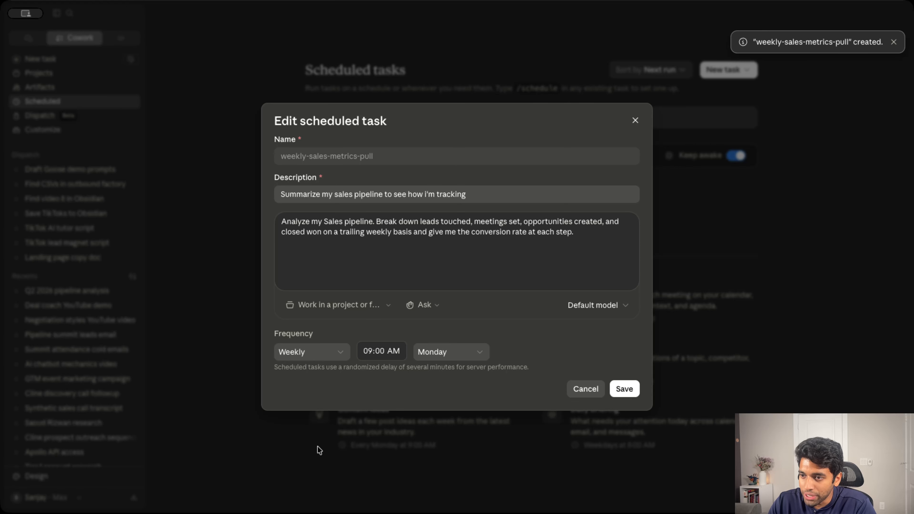
left_click(433, 353)
left_click(444, 462)
left_click(377, 348)
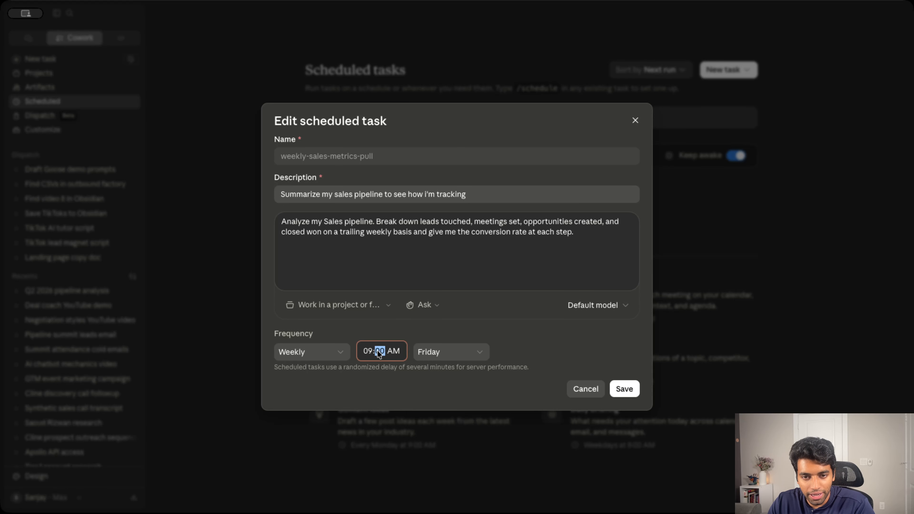
type("4")
left_click(393, 353)
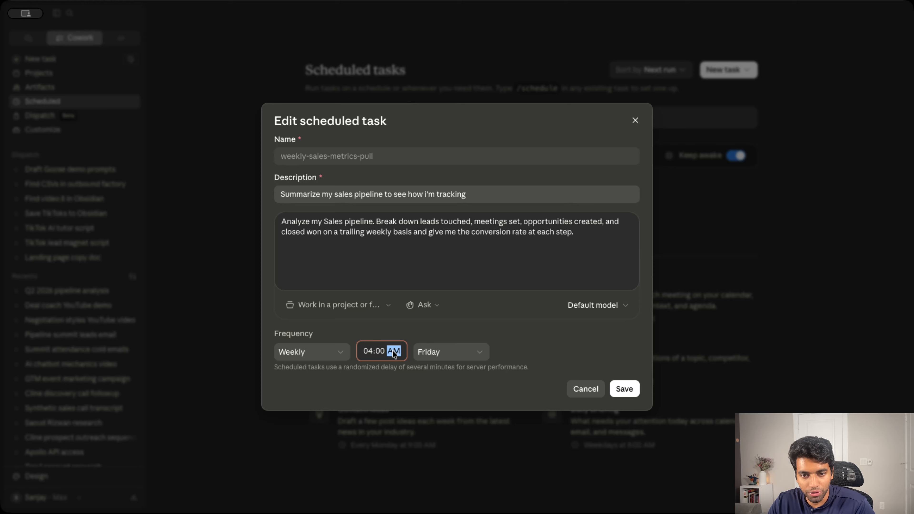
type("p")
left_click(584, 233)
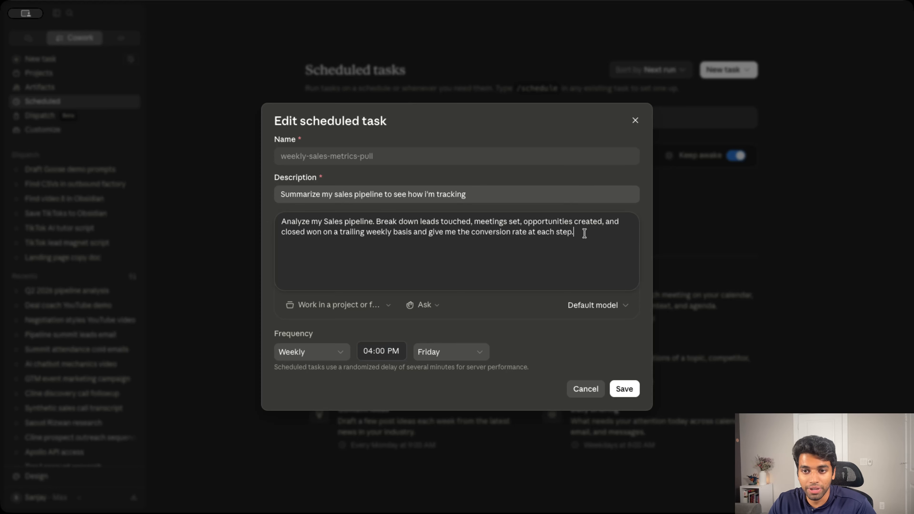
key("Return")
key("Return")
type("Send this an")
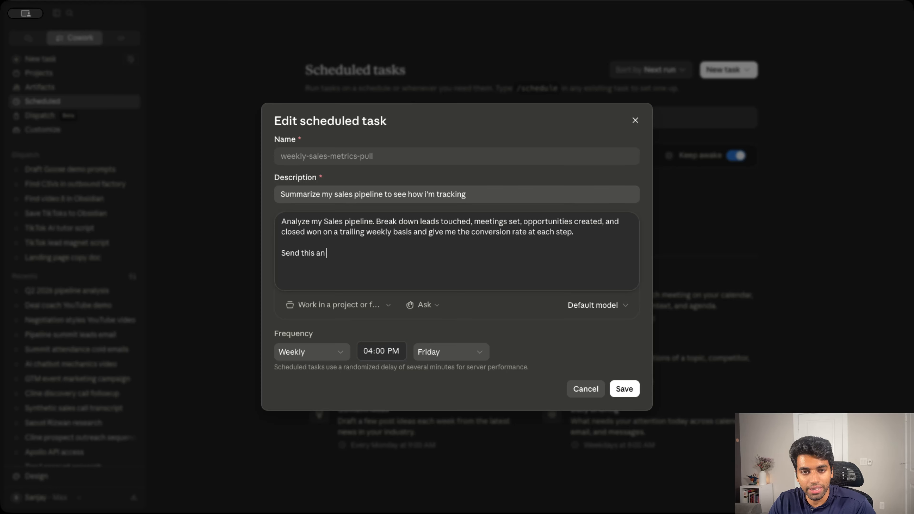
key("BackSpace")
type("s an")
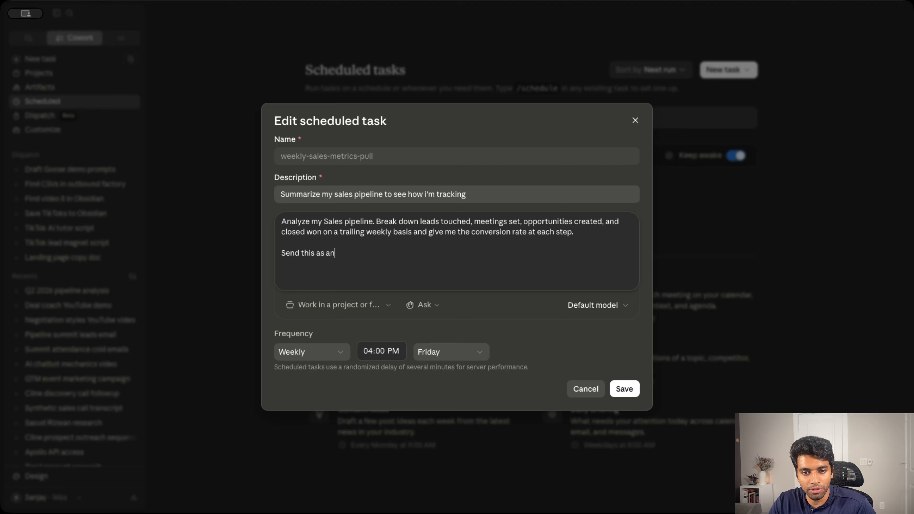
key("BackSpace")
key("BackSpace")
key("BackSpace")
key("BackSpace")
key("BackSpace")
key("BackSpace")
key("BackSpace")
key("BackSpace")
key("BackSpace")
key("BackSpace")
key("BackSpace")
key("BackSpace")
key("BackSpace")
key("BackSpace")
key("BackSpace")
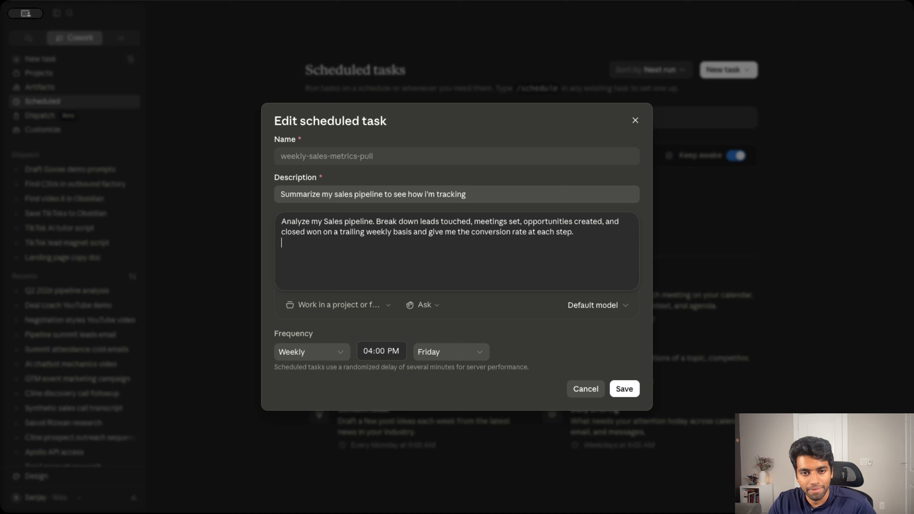
- Add "Output a draft report in PDF format and draft an email to my CEO." to the scheduled task's instructions and save it
key("Return")
type("Output a")
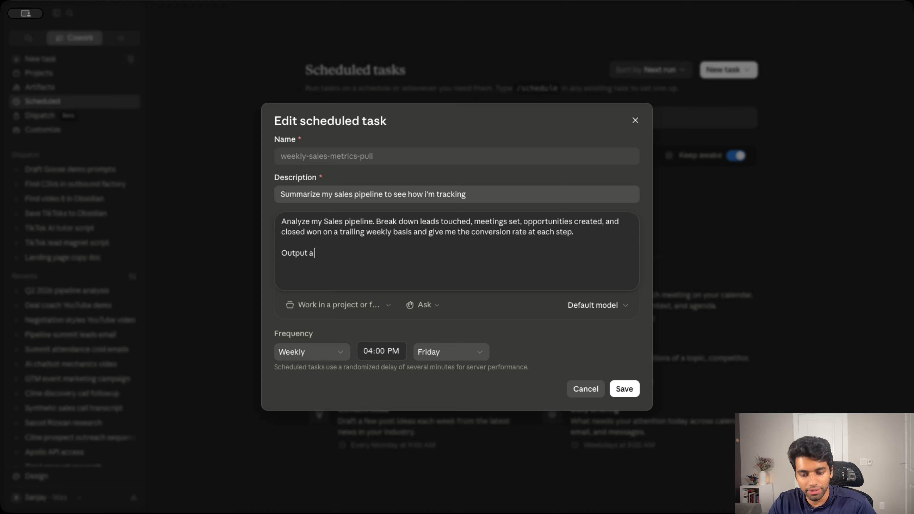
type(" draft report")
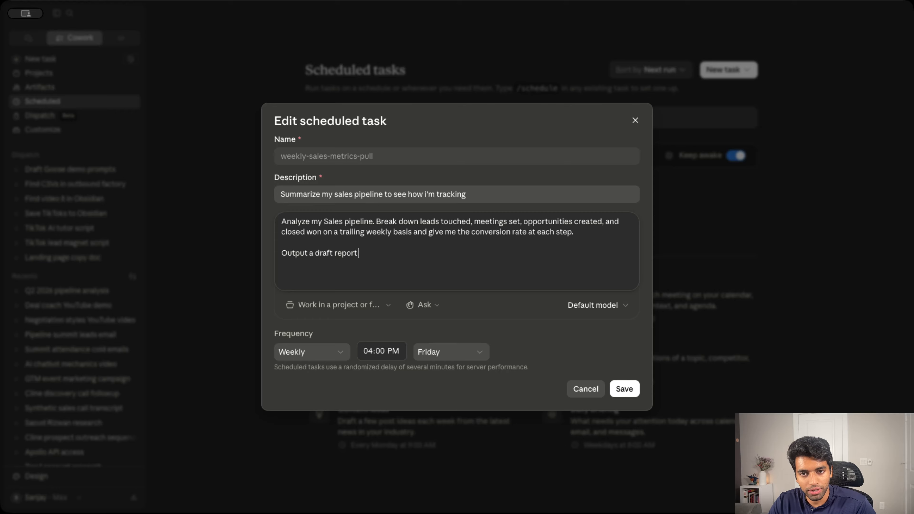
type(" and")
key("BackSpace")
type("i")
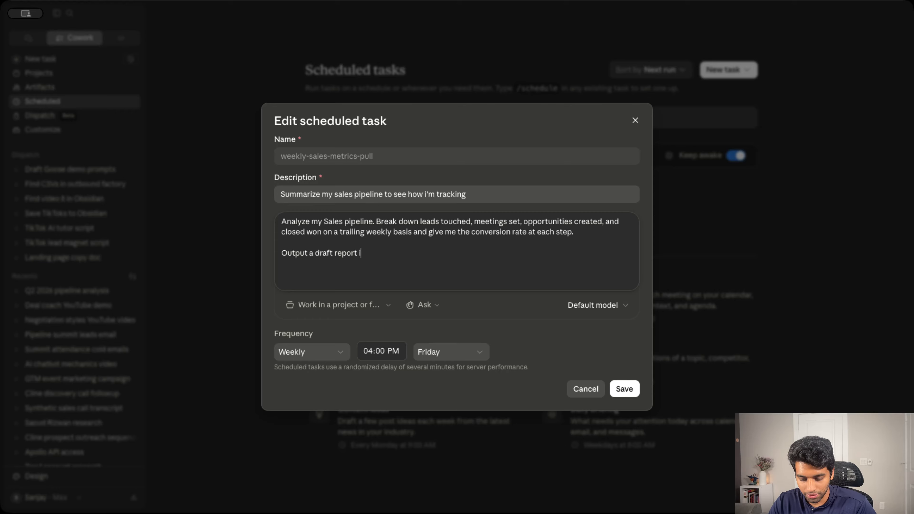
type("n PDF format a")
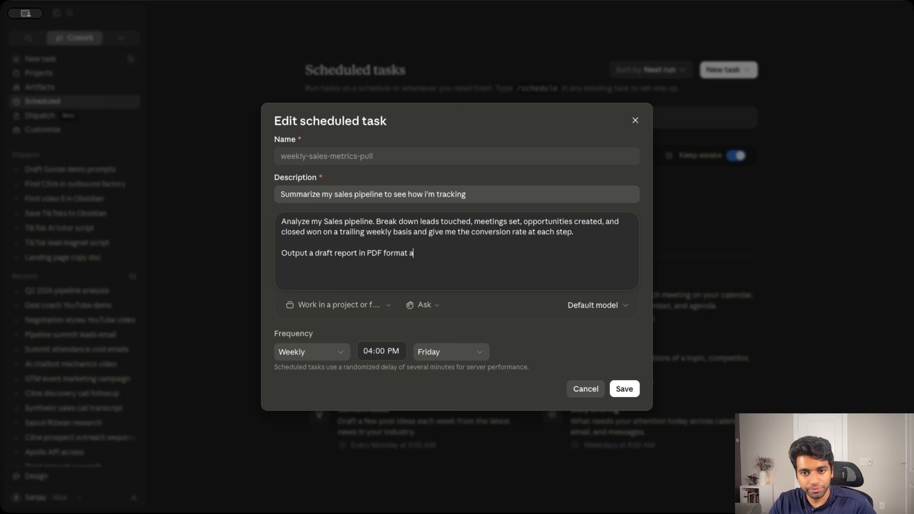
type("nd draft an ")
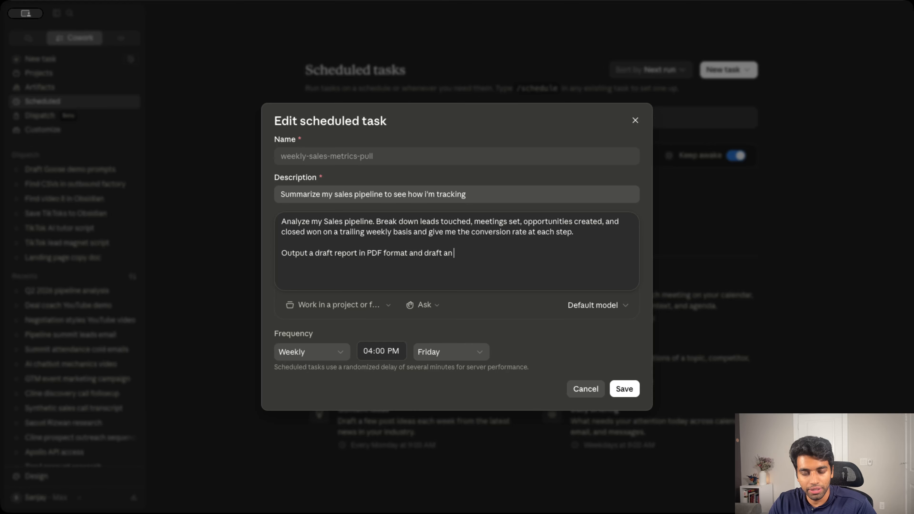
type("email to my CEO.")
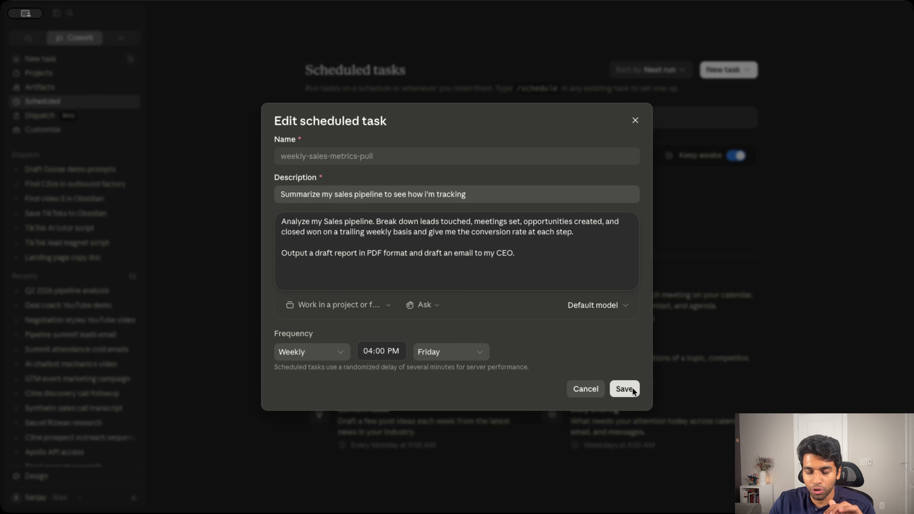
left_click(624, 388)
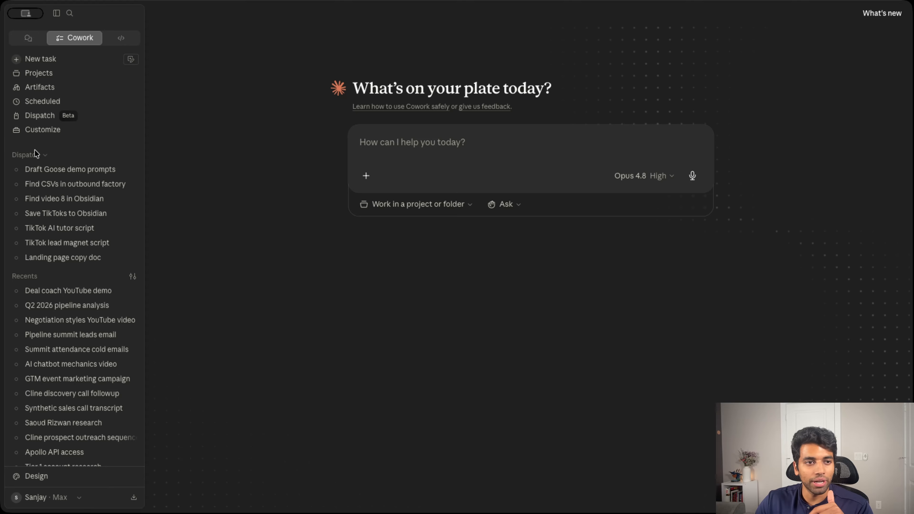
- Open the deal-coach skill, read its purpose, trigger conditions and supported commands, and close the settings
left_click(40, 131)
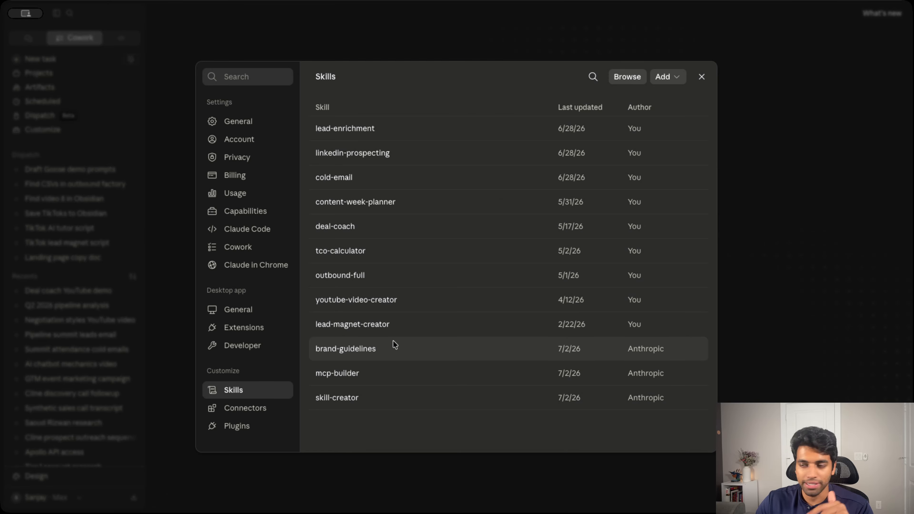
left_click(428, 226)
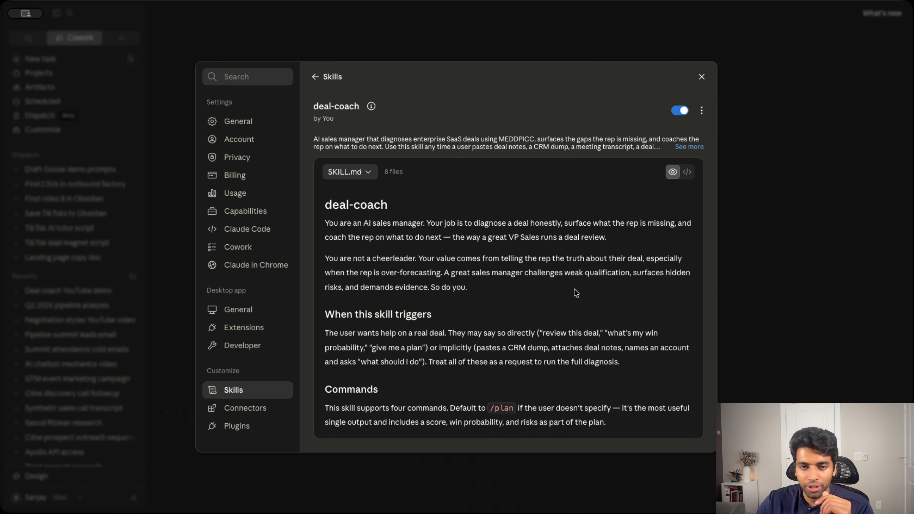
scroll(573, 289, "down", 3)
scroll(574, 289, "up", 3)
scroll(574, 290, "down", 1)
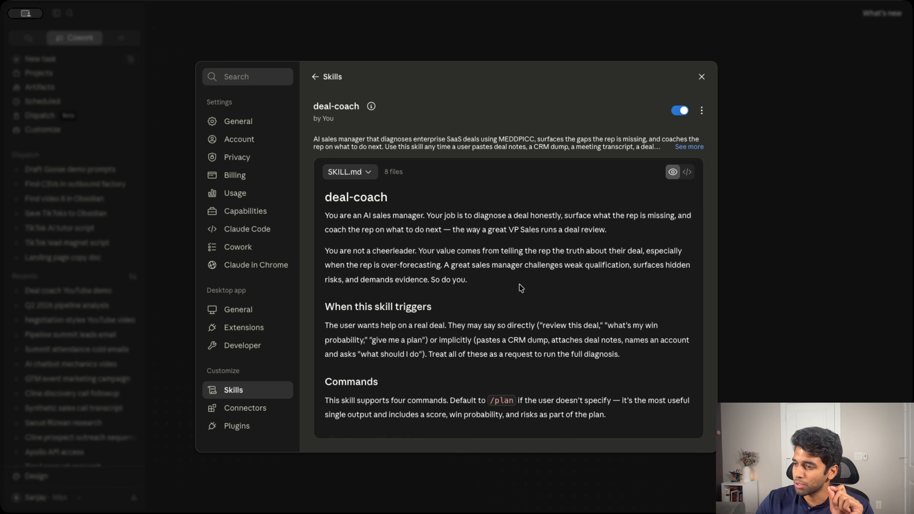
scroll(522, 287, "down", 6)
scroll(524, 286, "up", 1)
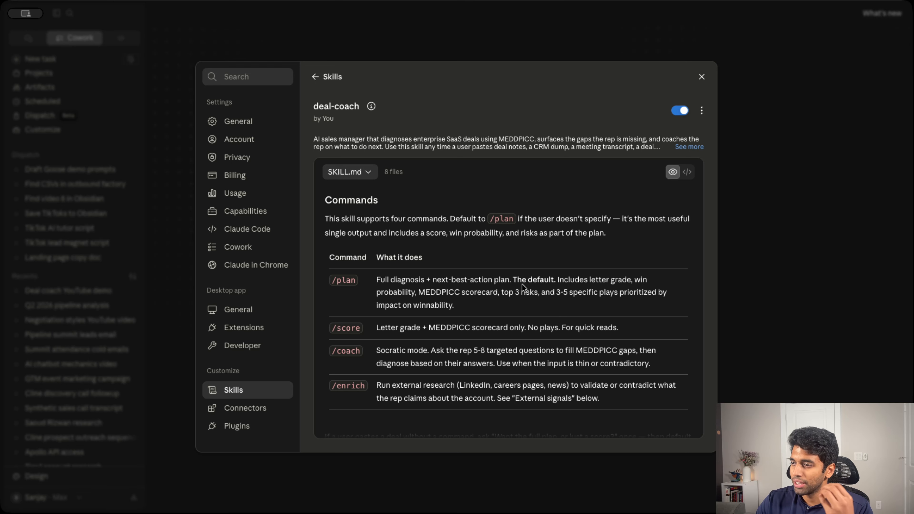
scroll(522, 284, "down", 3)
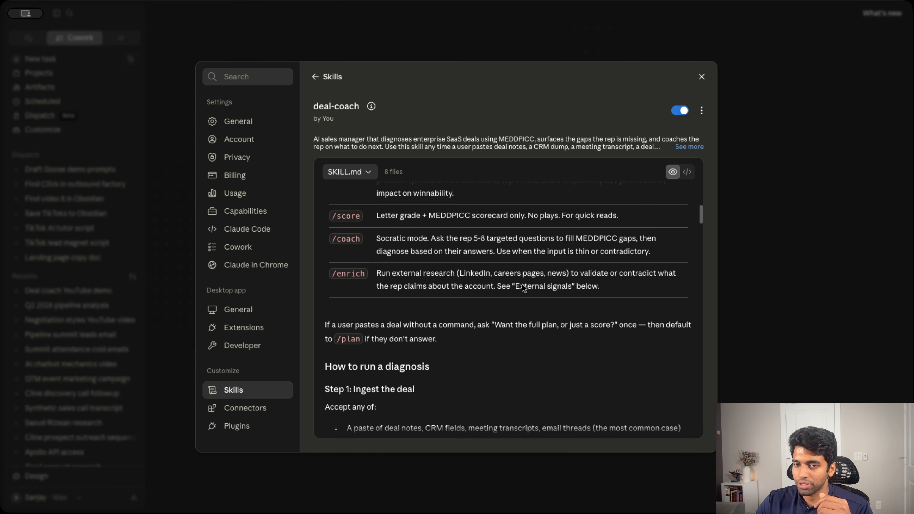
left_click(701, 77)
- Draft a prompt running deal-coach on the HubSpot deal "Ridgeline Software - Outbound Lead-Gen Retainer", requesting contacts, full activity history, the full plan and a revive-or-kill verdict
left_click(526, 140)
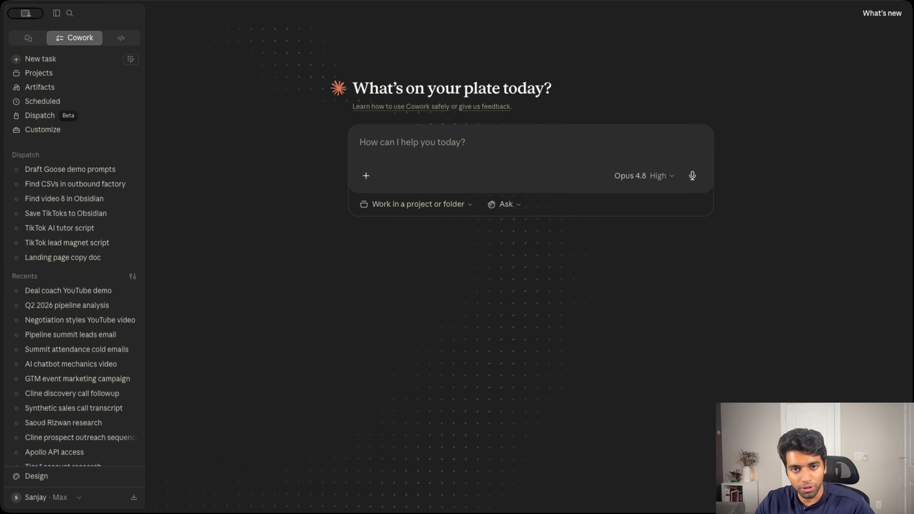
type("Run deal-coach on my \"Ridgeline Software - Outbound Lead-Gen Retainer\" deal in HubSpot - pull the contacts and full activity history and give me the full plan. Should I revive it or kill it?")
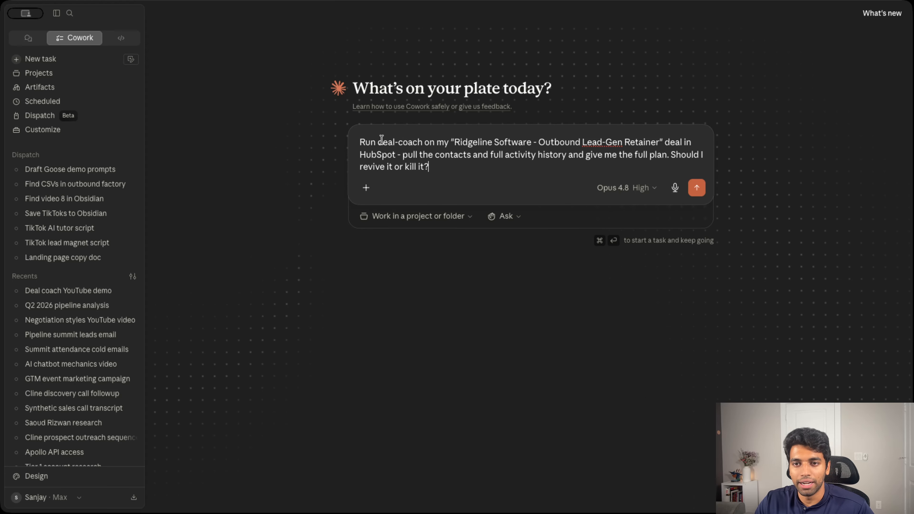
- Replace the plain deal-coach text in the prompt with the /deal-coach skill command, rejoin the sentence after it, and submit the prompt
left_click_drag(376, 141, 424, 141)
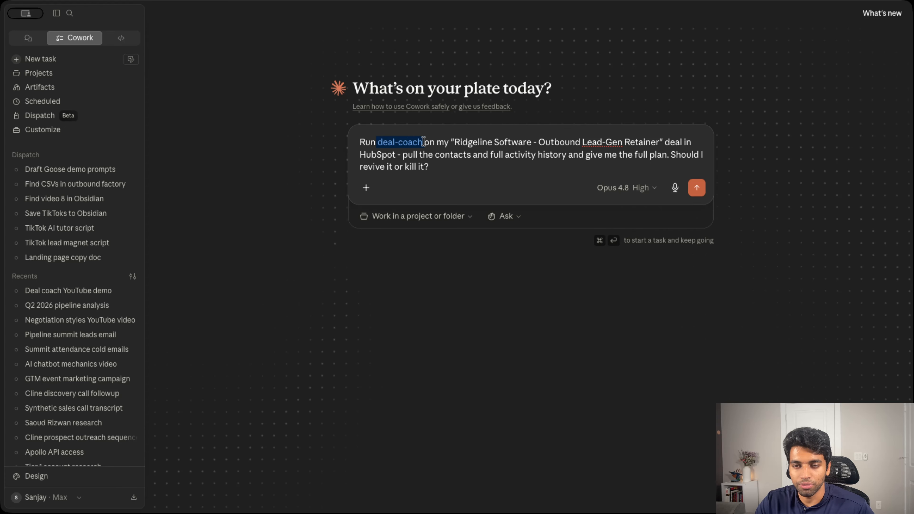
key("BackSpace")
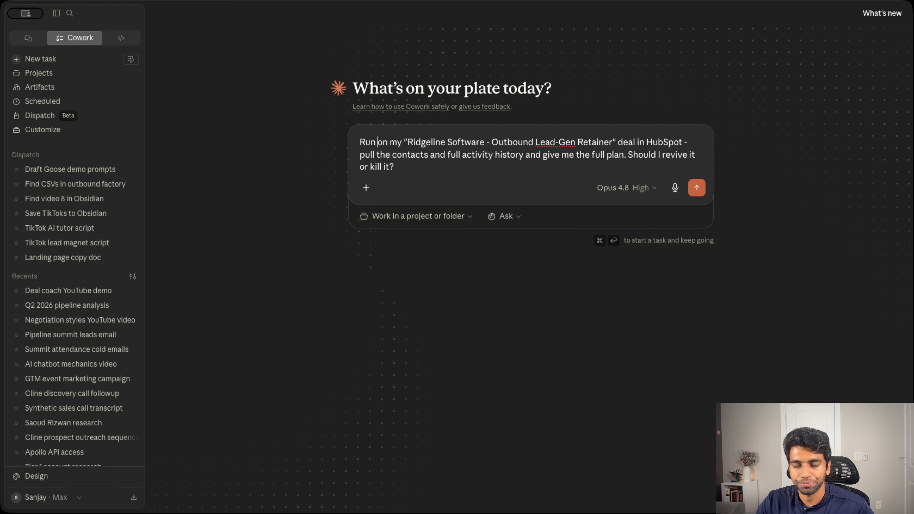
type("/")
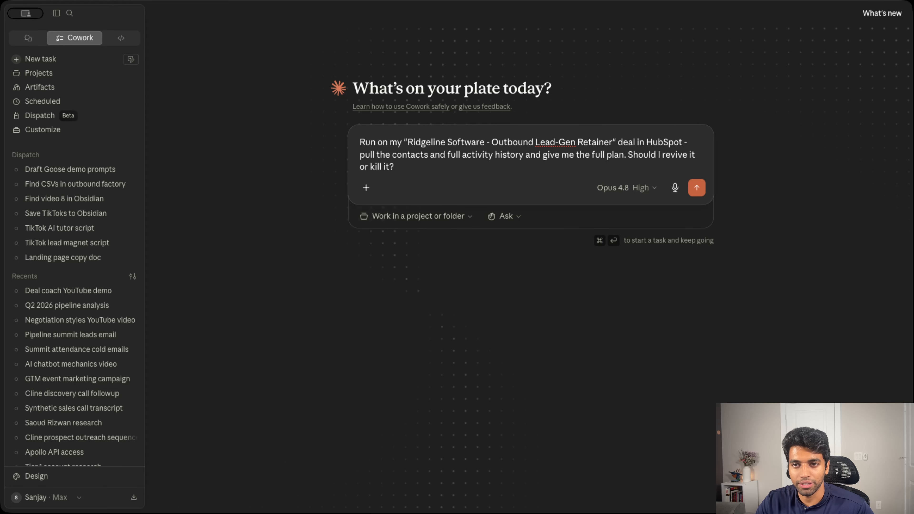
type("deal-coach  on")
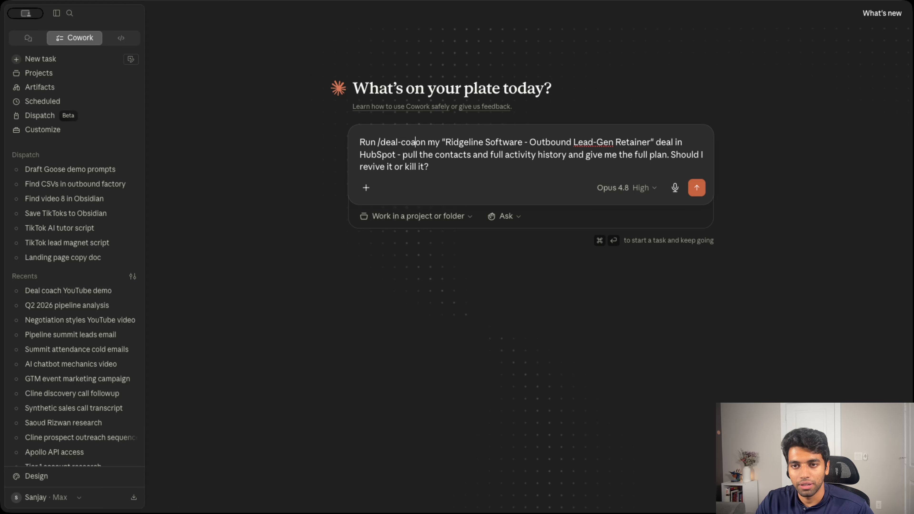
key("shift+Return")
key("shift+Return")
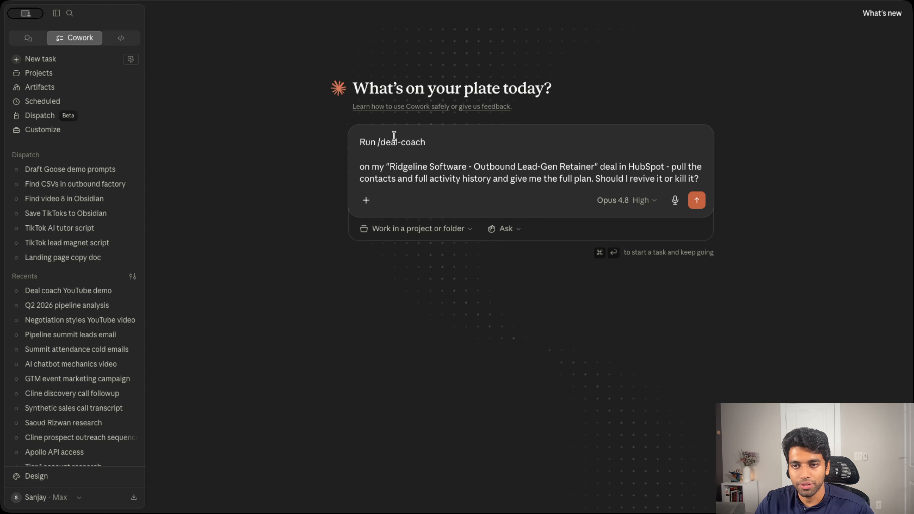
left_click(442, 148)
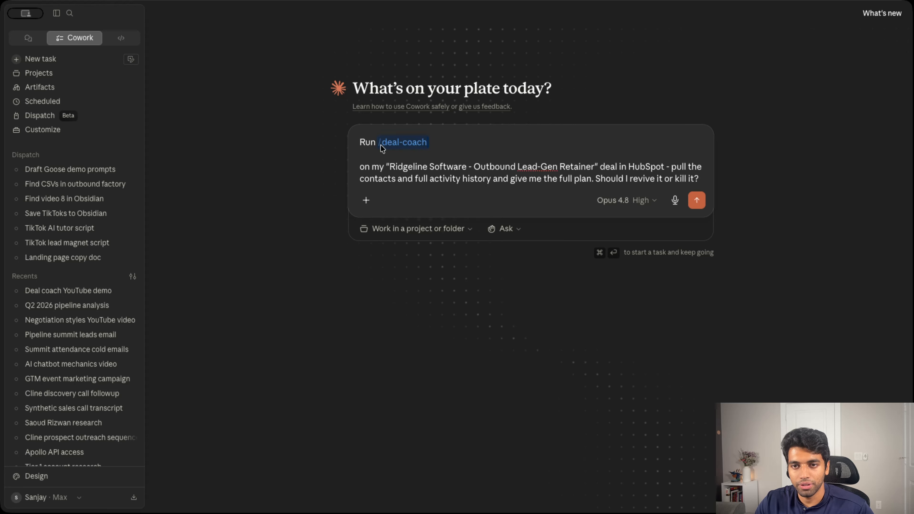
left_click(356, 167)
key("BackSpace")
key("BackSpace")
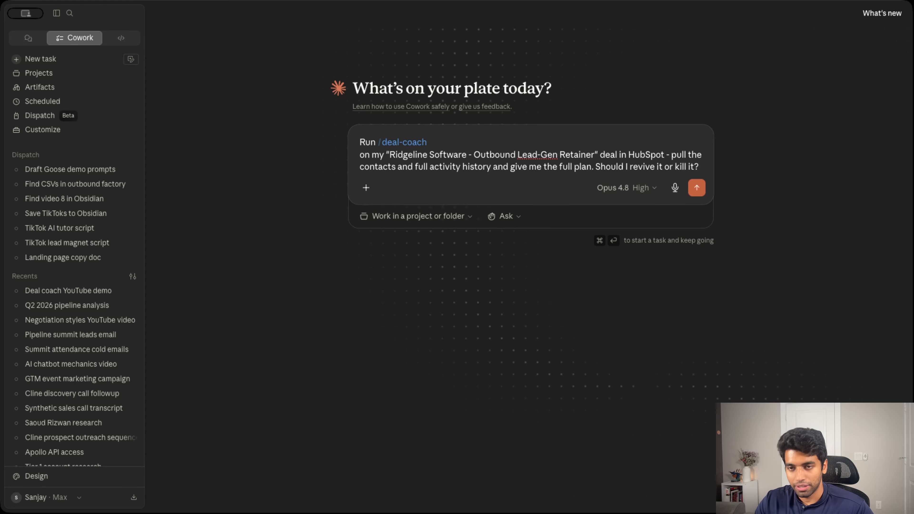
left_click(435, 168)
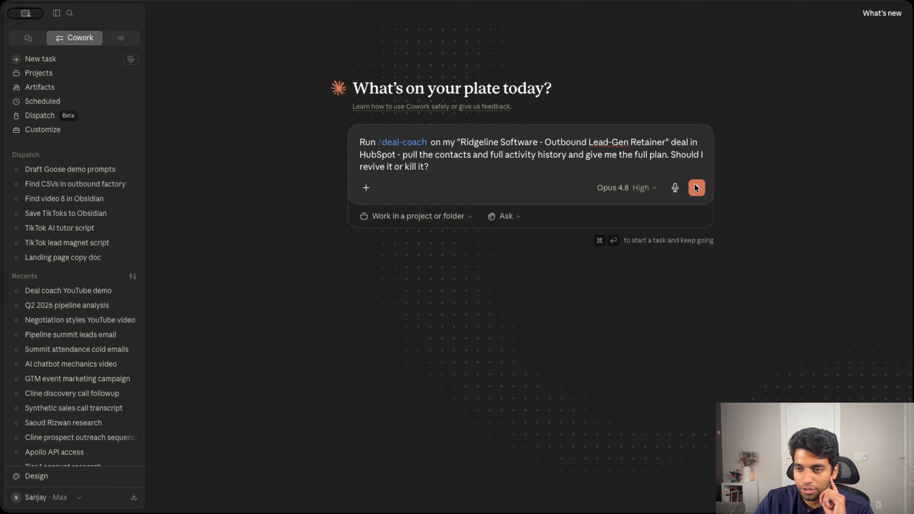
left_click(695, 187)
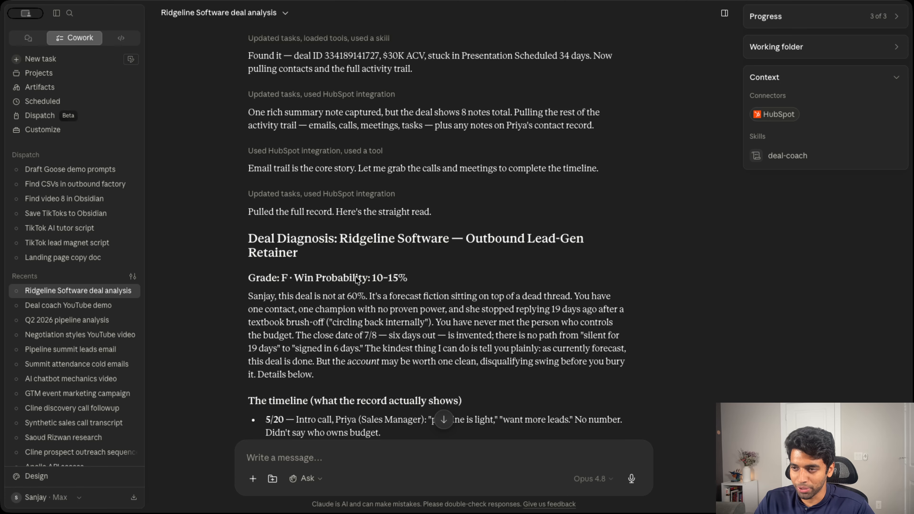
- Review the Ridgeline Software deal diagnosis, examining the grade, activity timeline and MEDDPICC scorecard
scroll(357, 279, "down", 6)
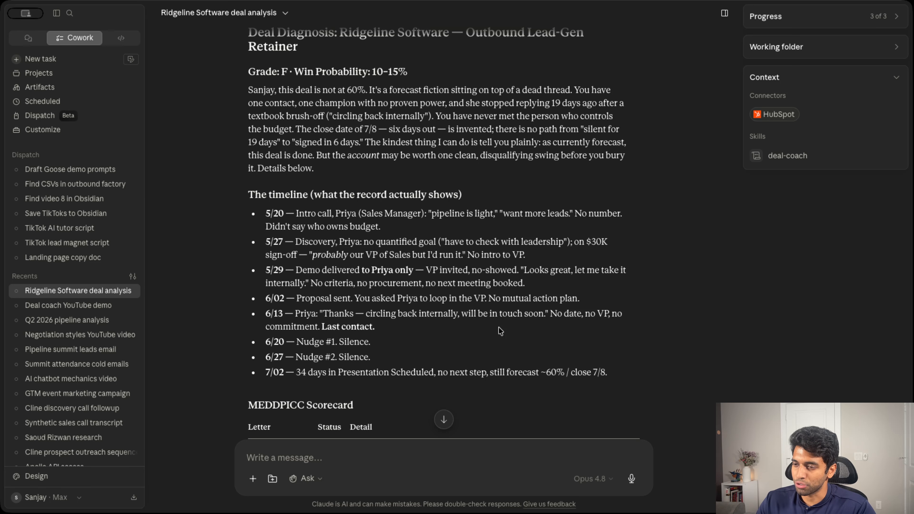
scroll(500, 329, "down", 6)
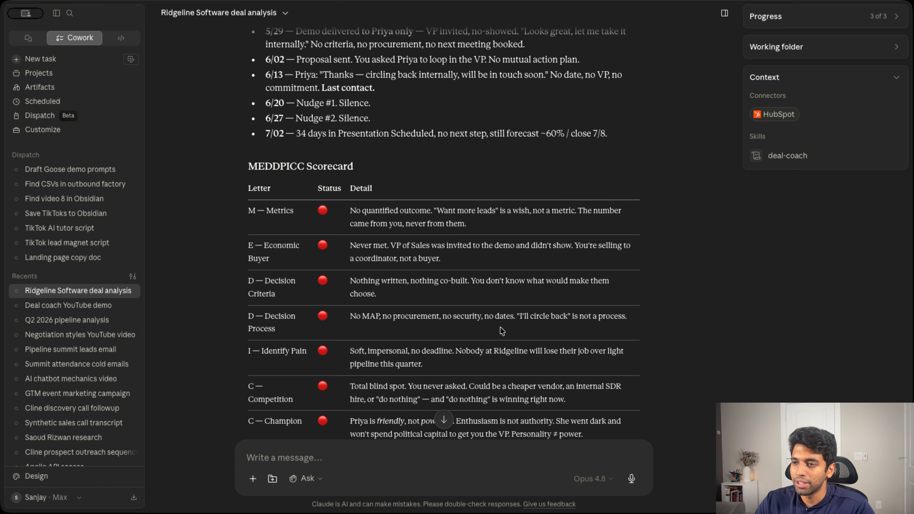
scroll(500, 328, "down", 2)
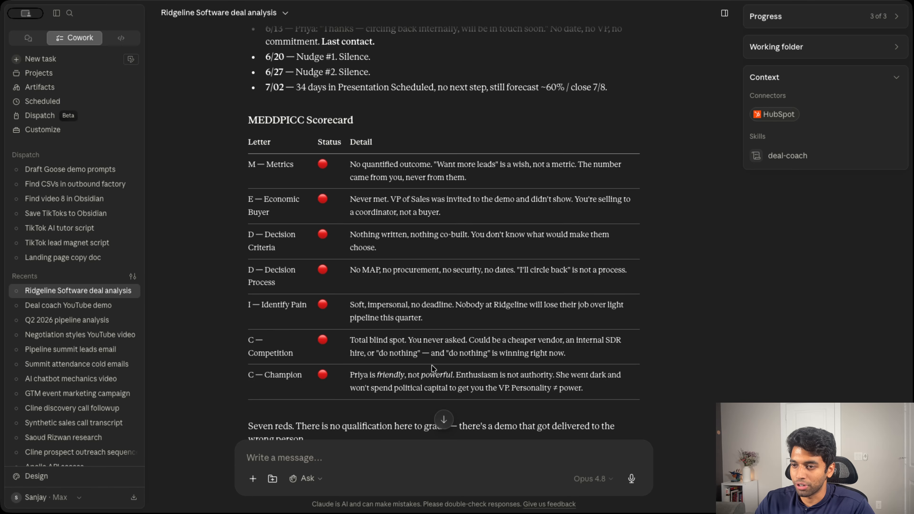
left_click_drag(350, 375, 399, 382)
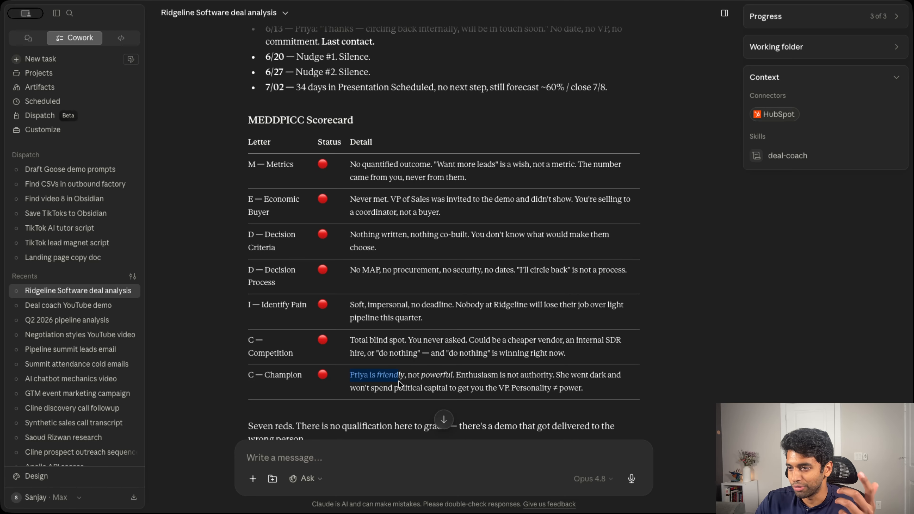
left_click(404, 381)
scroll(404, 382, "up", 1)
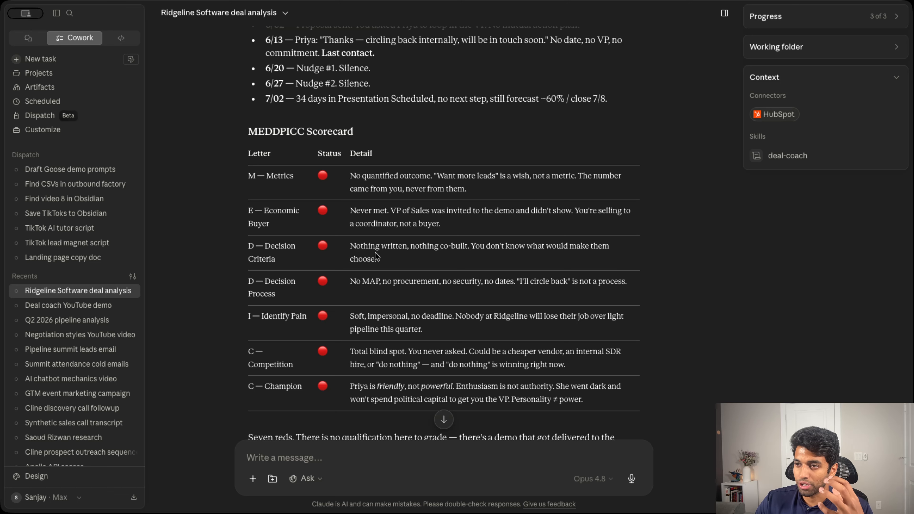
- Read the top 3 risks, the prioritized revival plays and the bottom-line recommendation for the Ridgeline Software deal
scroll(375, 253, "down", 7)
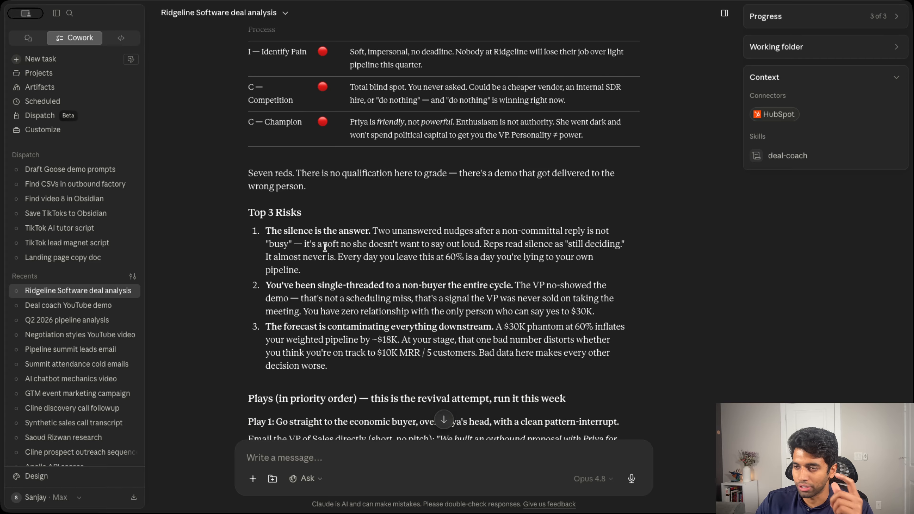
scroll(325, 247, "down", 5)
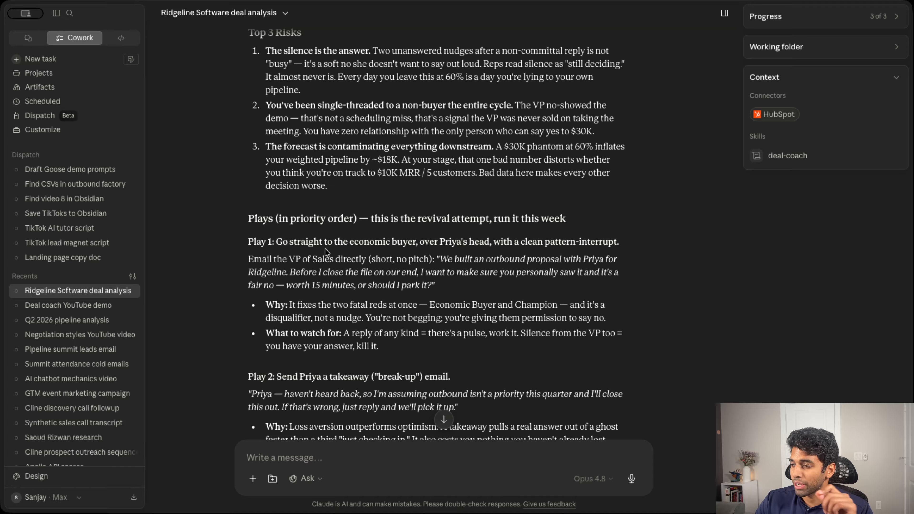
scroll(324, 249, "down", 1)
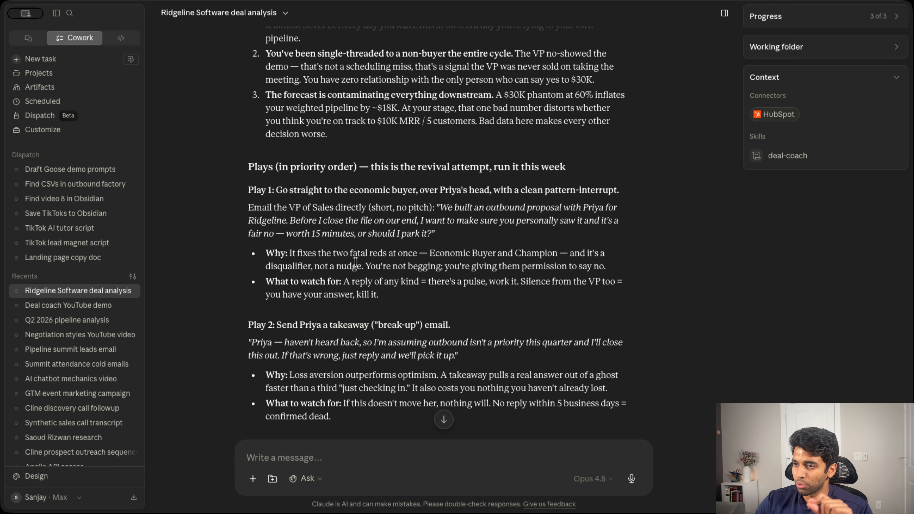
scroll(355, 262, "down", 5)
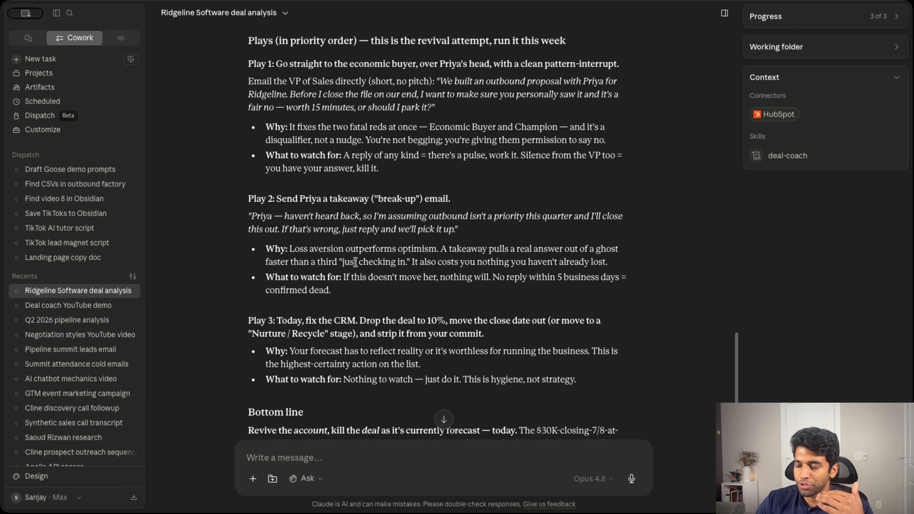
scroll(355, 262, "down", 4)
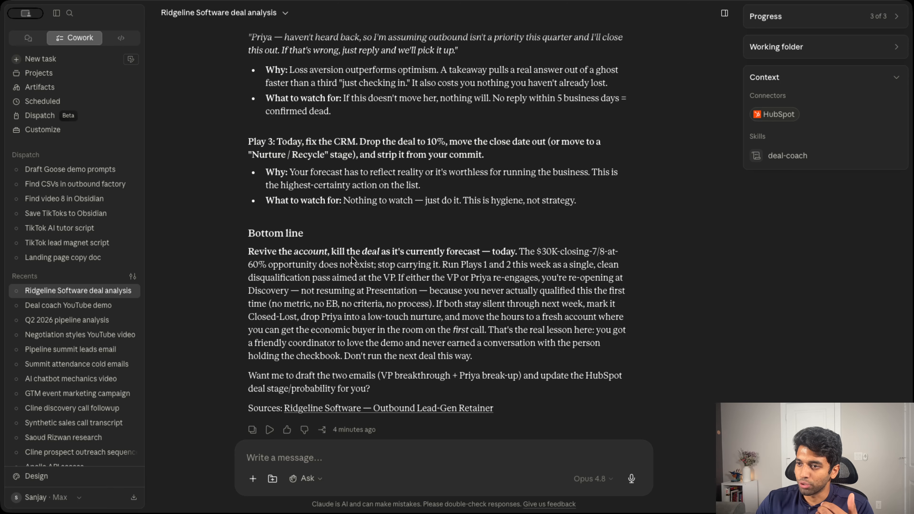
scroll(354, 262, "up", 3)
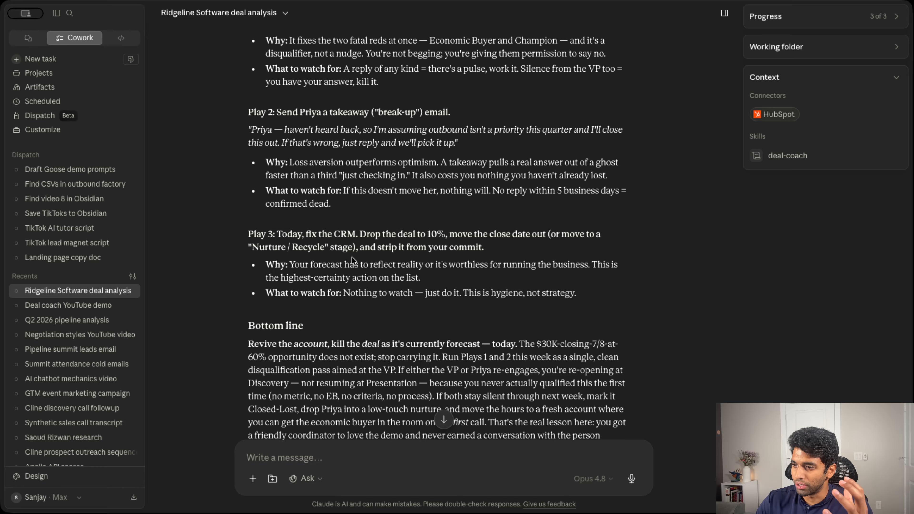
scroll(351, 256, "up", 3)
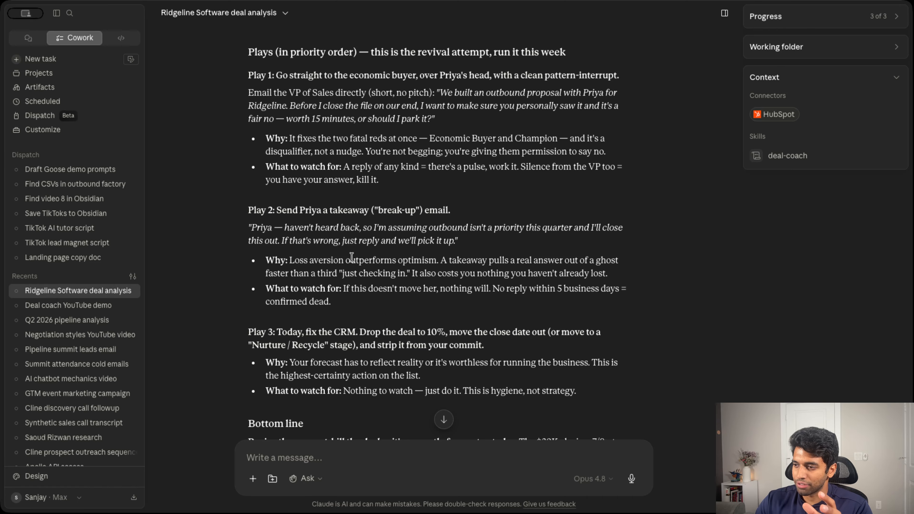
- Re-read the three prioritized revival plays and the bottom-line recommendation for the Ridgeline Software deal
scroll(351, 258, "up", 3)
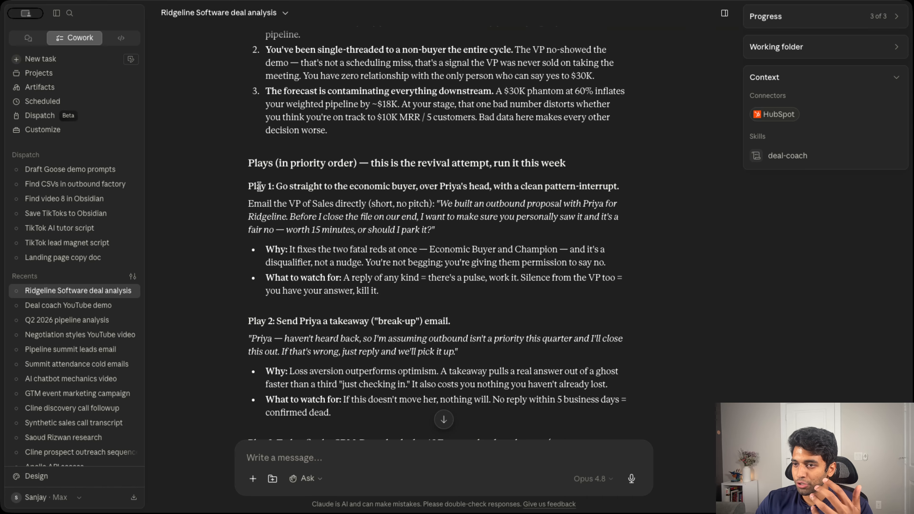
left_click_drag(259, 186, 359, 188)
scroll(360, 189, "down", 3)
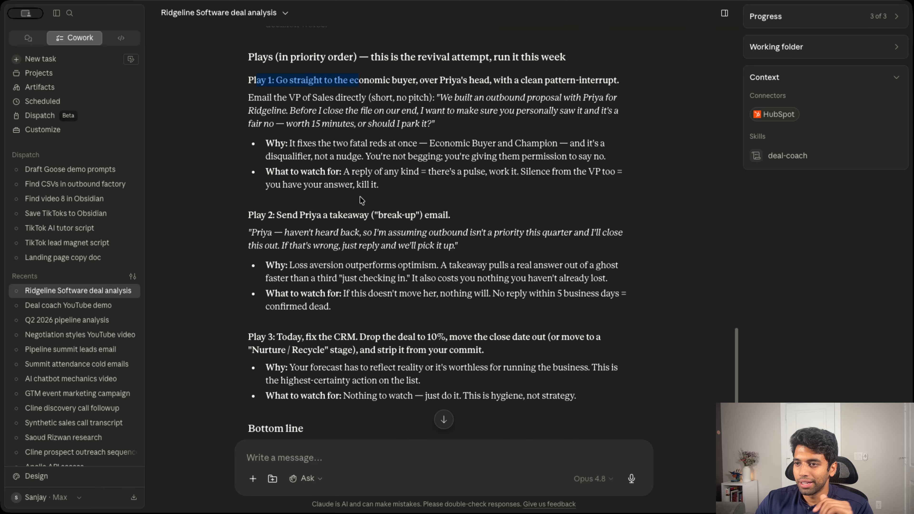
left_click_drag(249, 217, 443, 217)
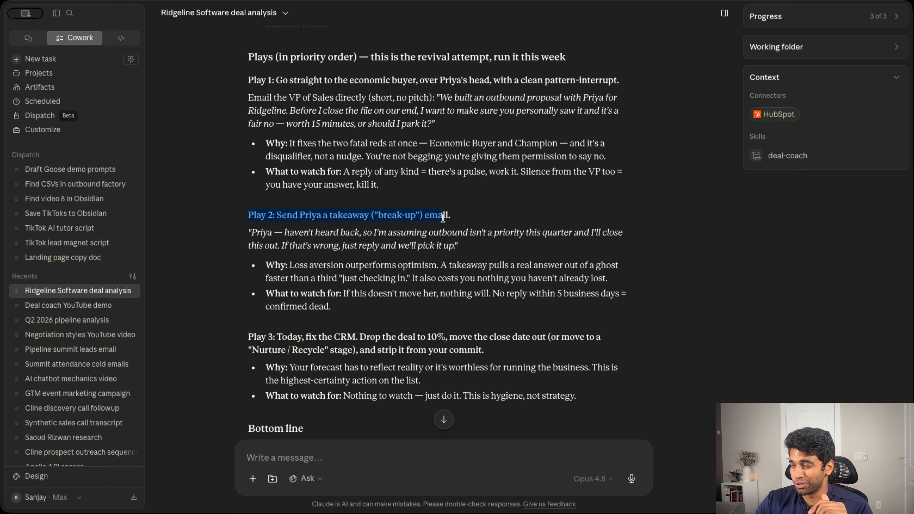
left_click(442, 217)
scroll(459, 306, "up", 1)
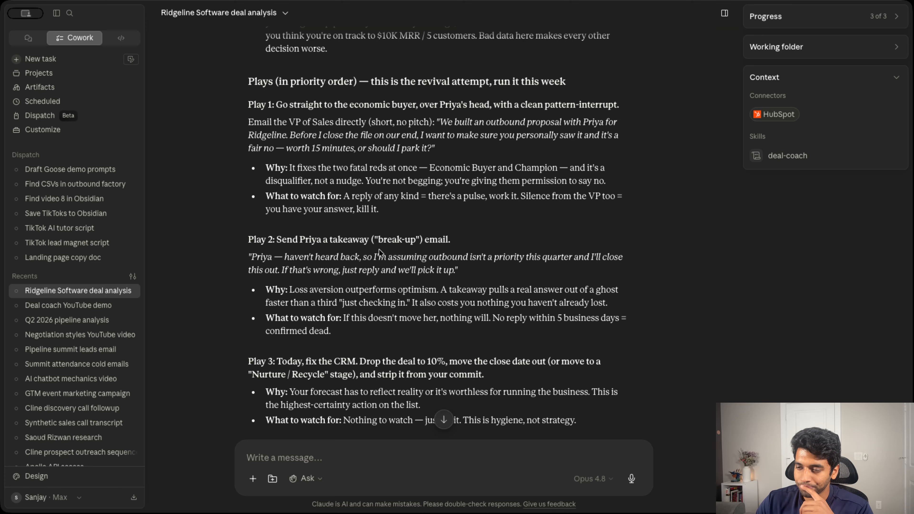
scroll(379, 250, "down", 3)
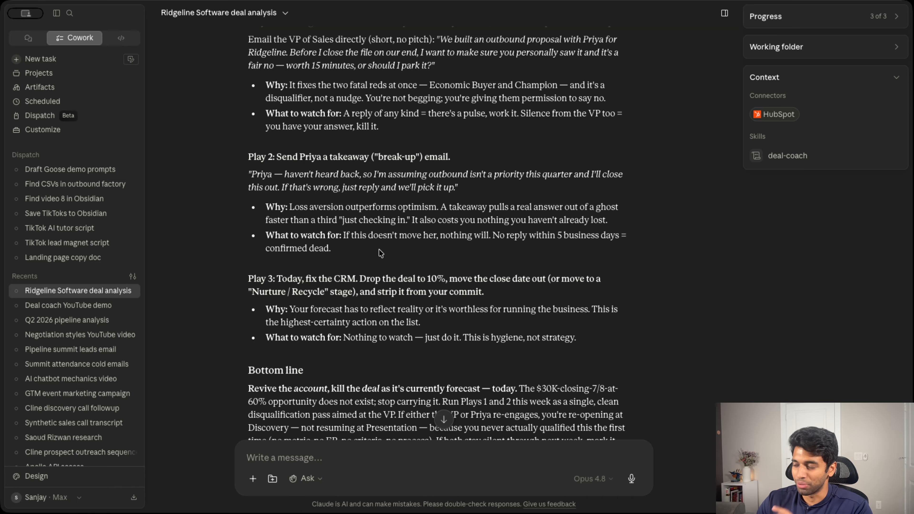
scroll(379, 250, "down", 5)
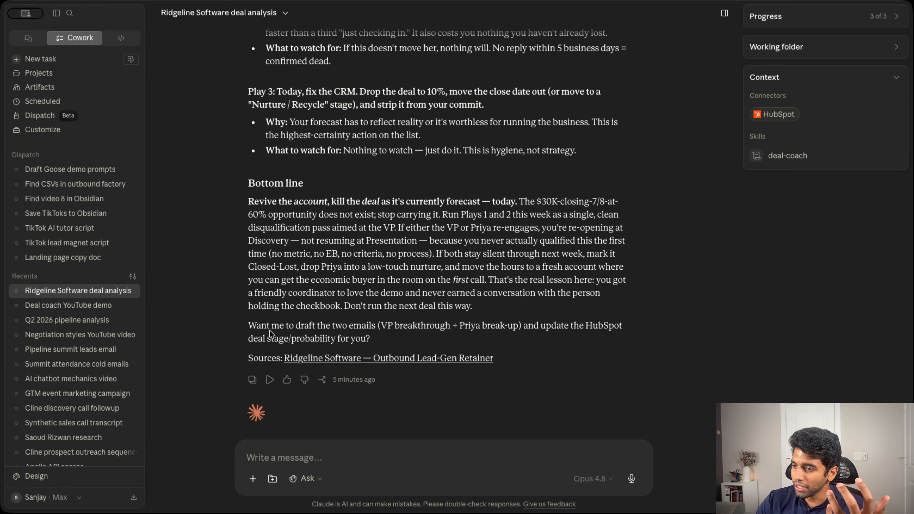
- Submit the prompt "draft an email to the EB and push it to my gmail drafts. I'll review and put the email to send"
left_click(257, 459)
type("draft an email to e")
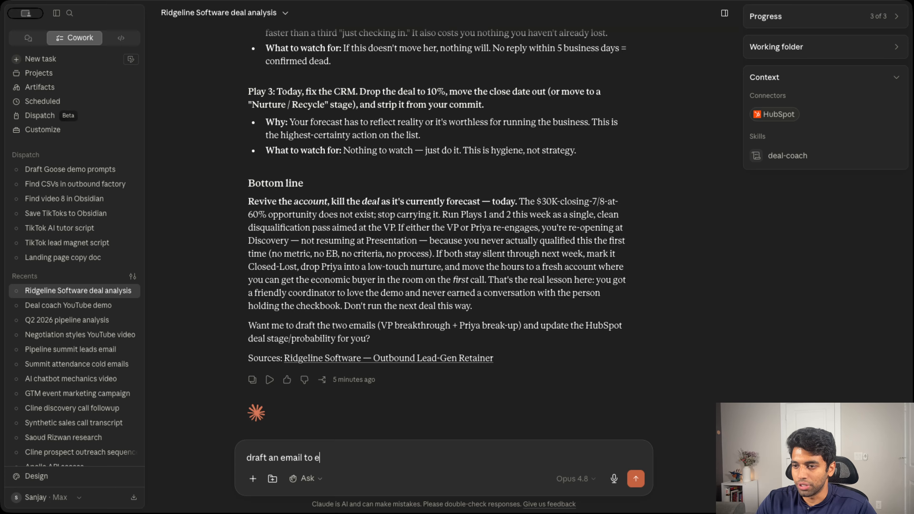
key("BackSpace")
type("the ")
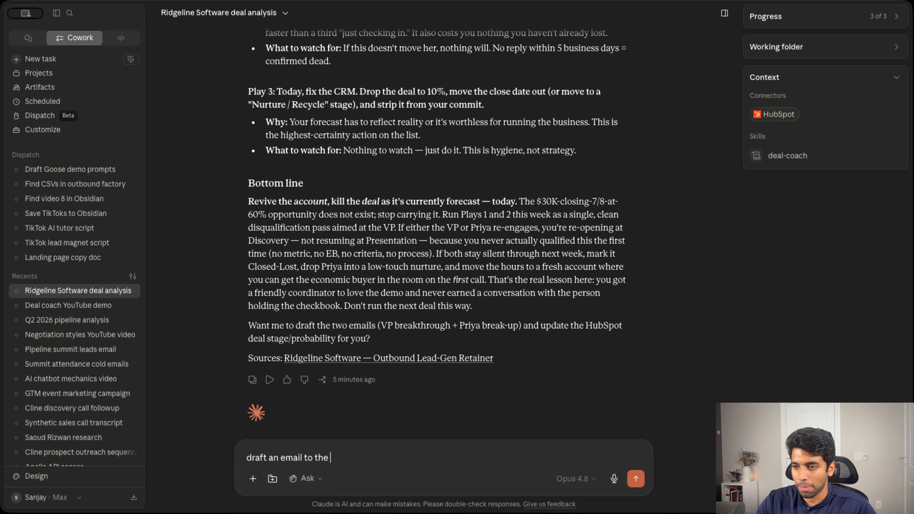
type("EB and ")
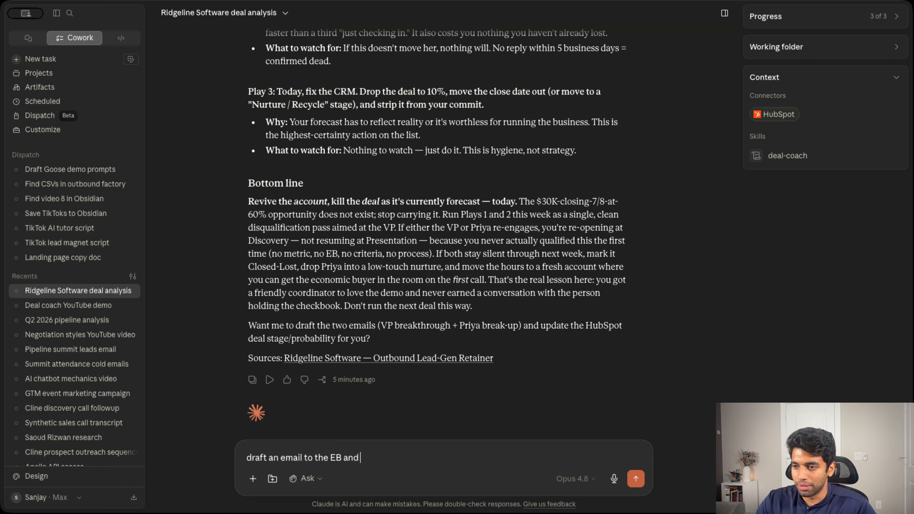
type("push it to b")
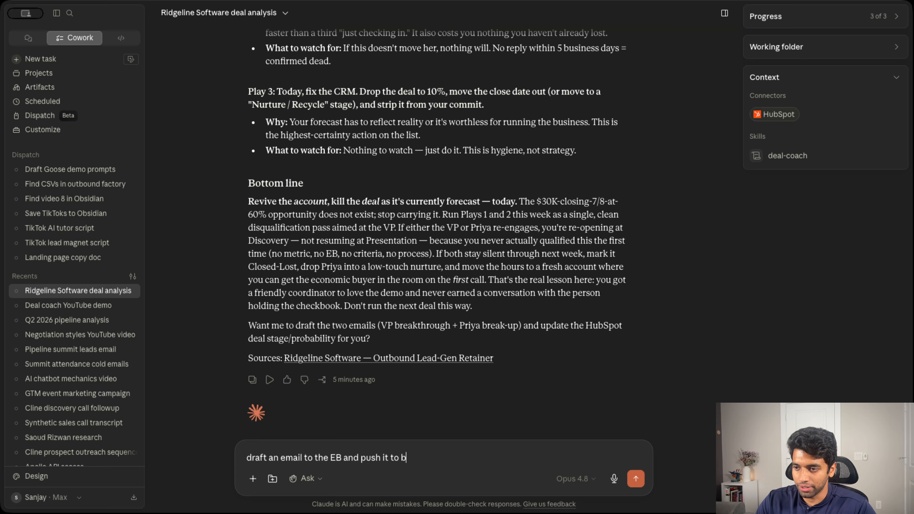
key("BackSpace")
type("my gmail d")
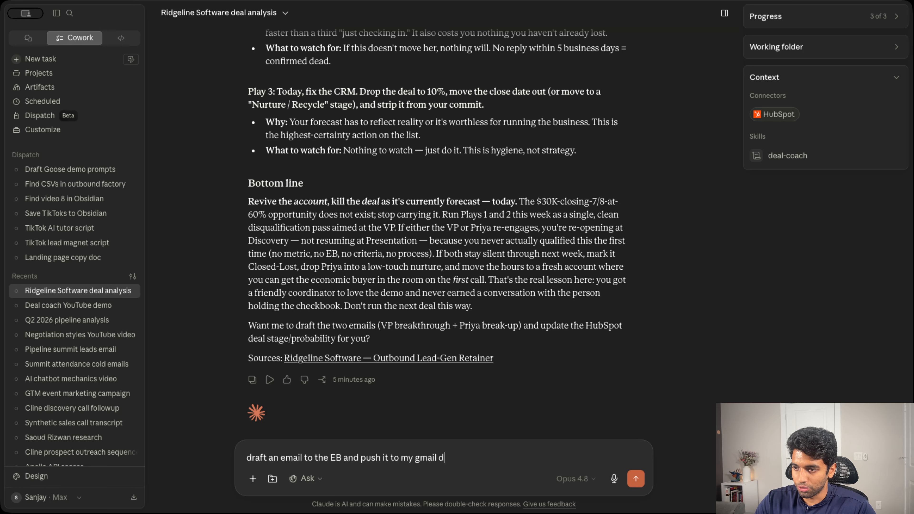
type("rafts. I'll review ")
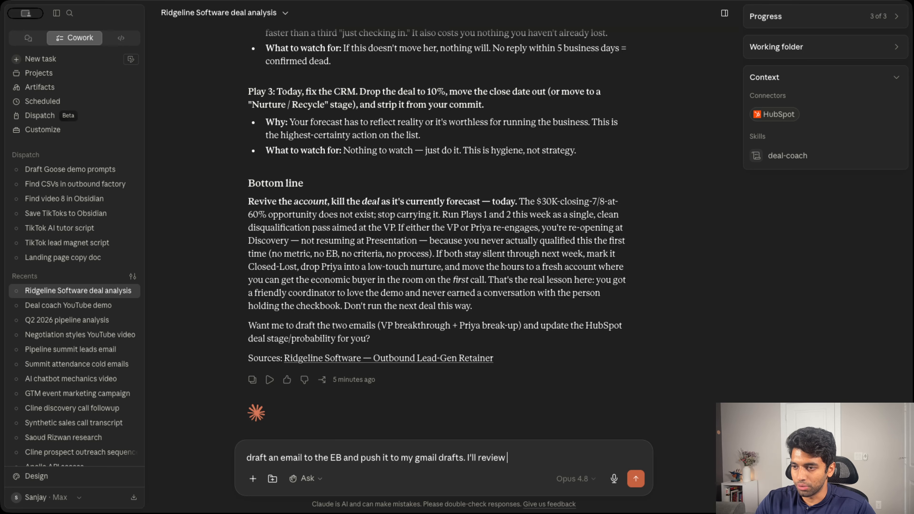
type("and put the email do")
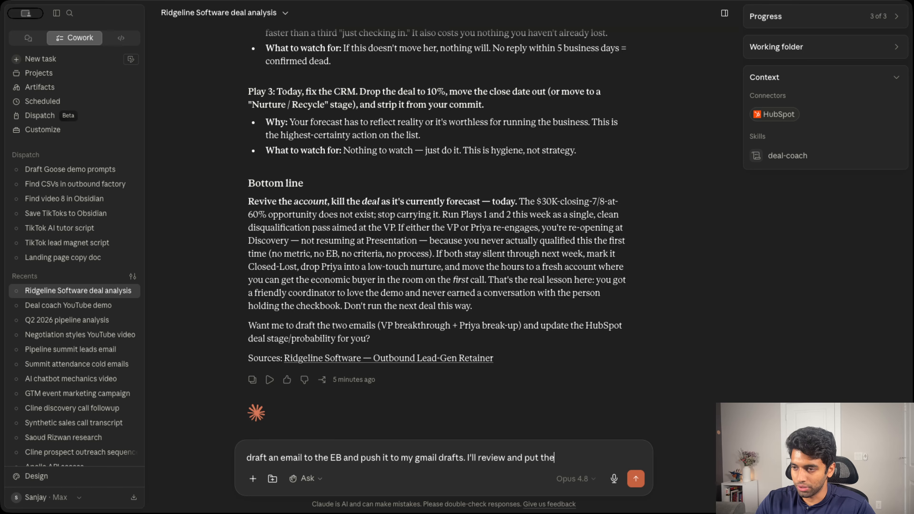
key("BackSpace")
key("BackSpace")
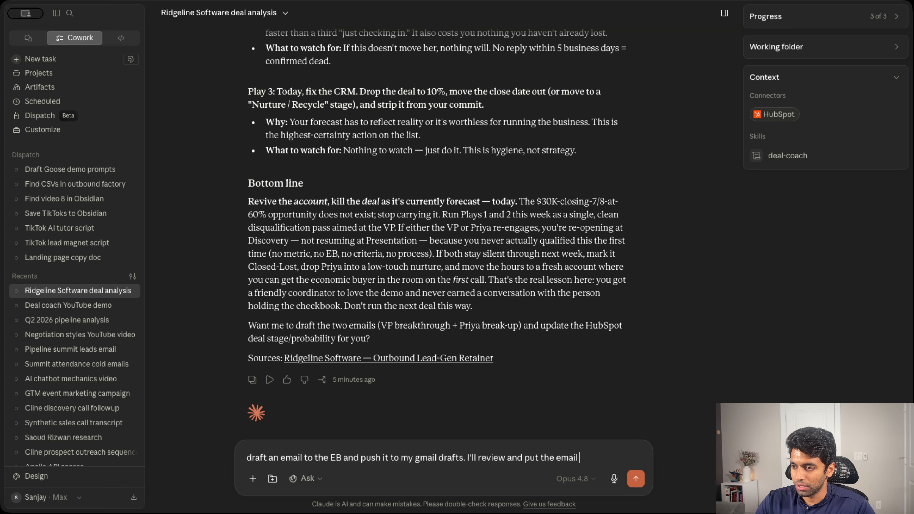
type("to send")
key("Return")
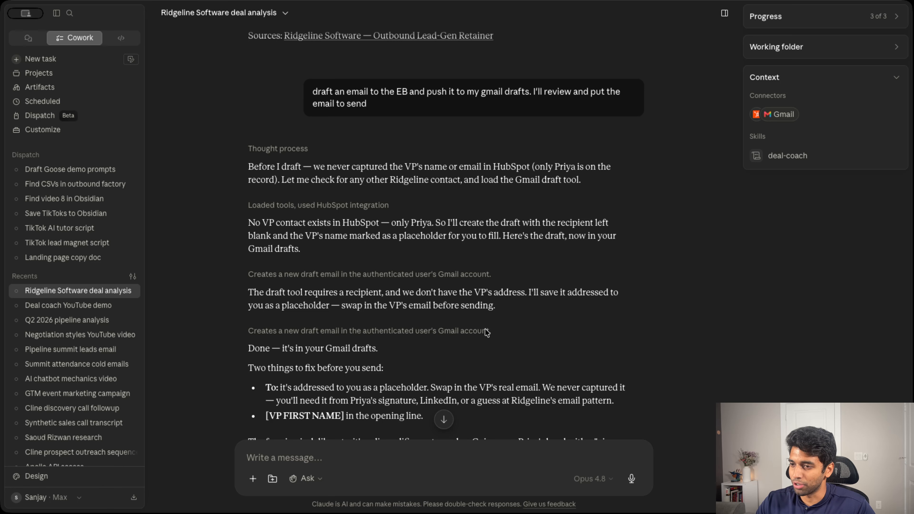
- Check the Gmail draft reply and submit the prompt "Now do the same for "Vantage Signals - Outbound Lead-Gen Retainer.""
scroll(484, 329, "down", 5)
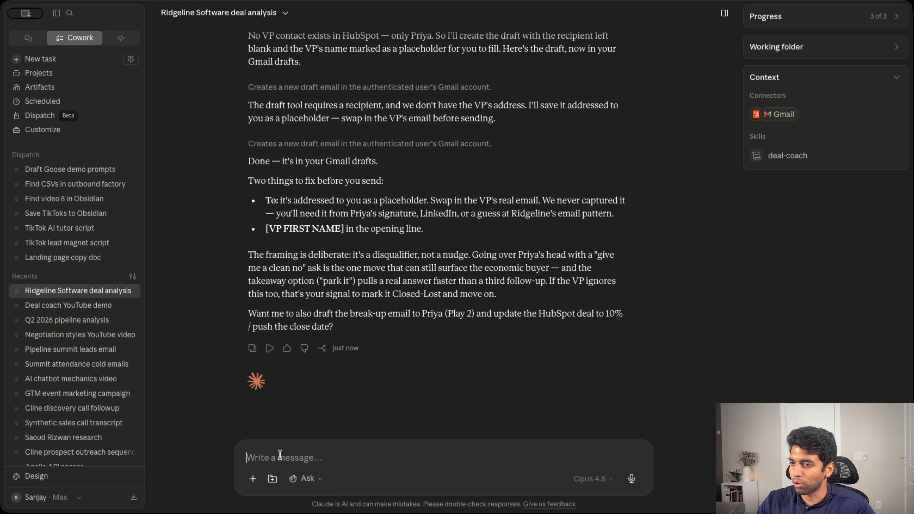
type("Now do the same for \"Vantage Signals - Outbound Lead-Gen Retainer.\"")
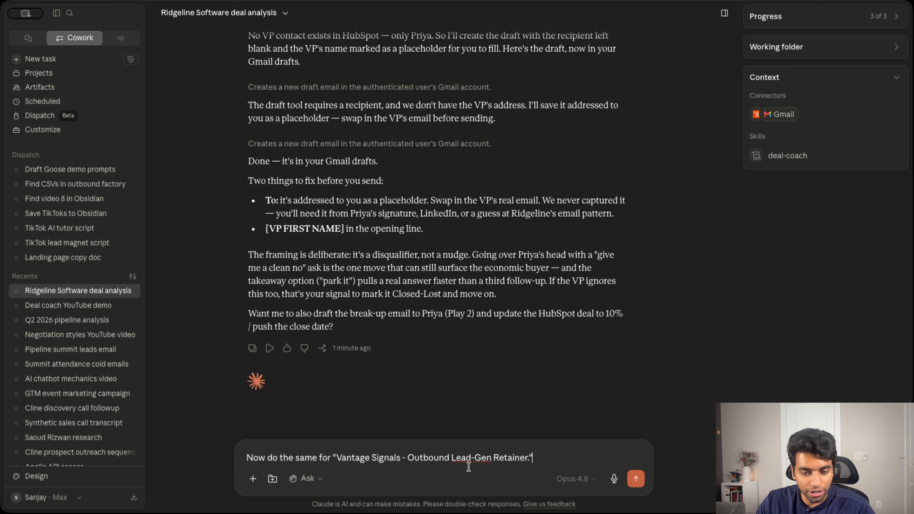
left_click(636, 478)
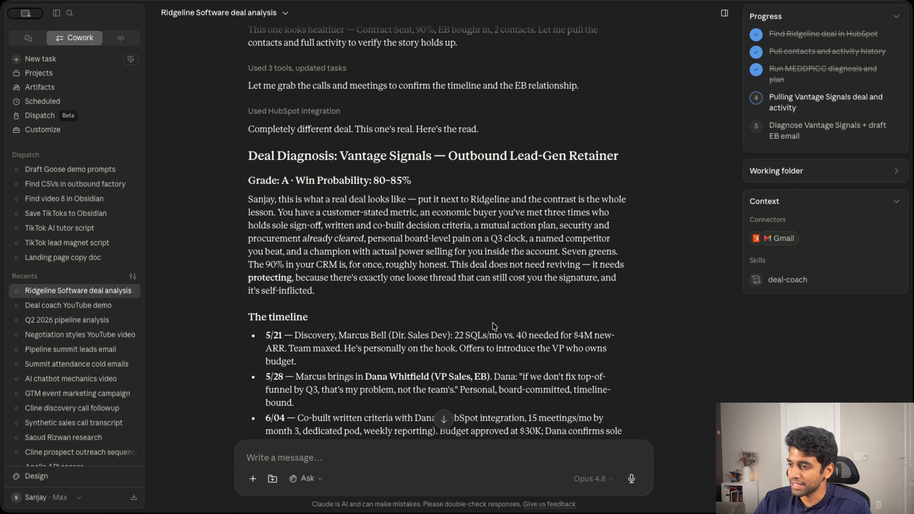
- Review the Vantage Signals diagnosis, including the timeline, MEDDPICC scorecard, top 3 risks, plays, bottom line and email draft options
scroll(492, 323, "down", 5)
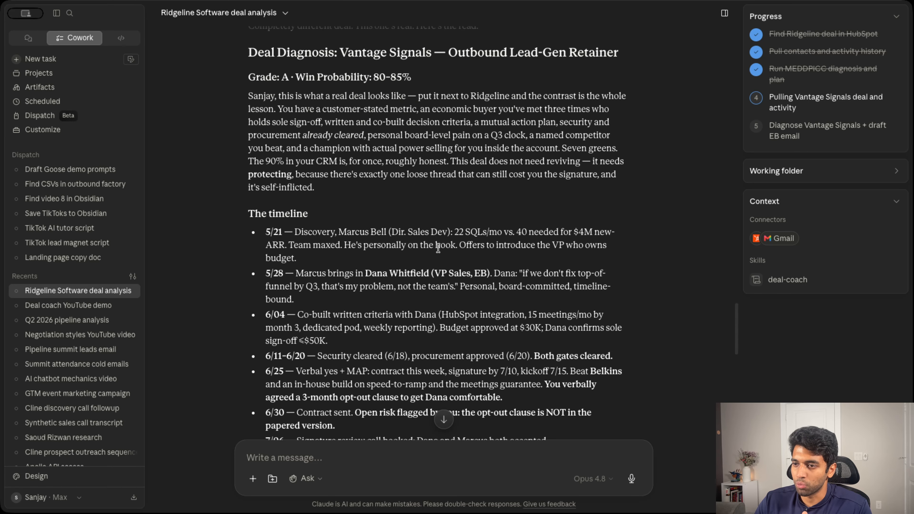
scroll(414, 337, "down", 15)
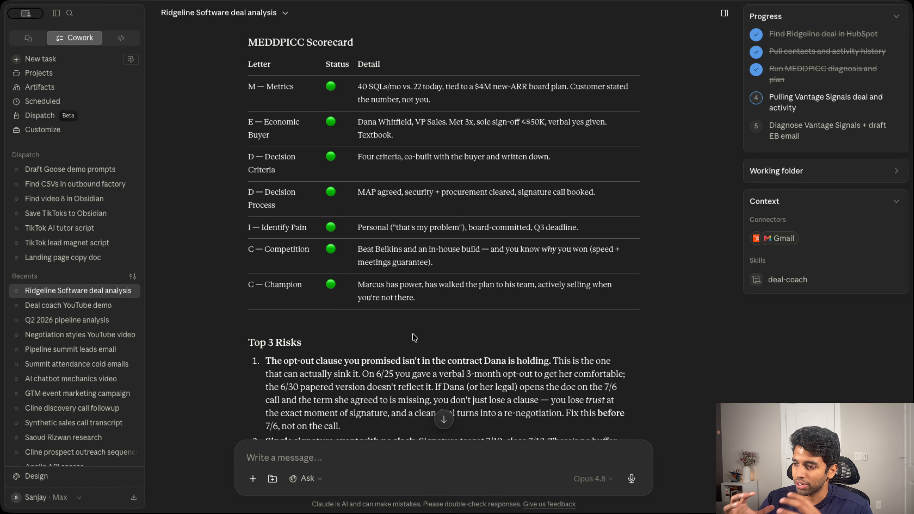
scroll(414, 337, "down", 8)
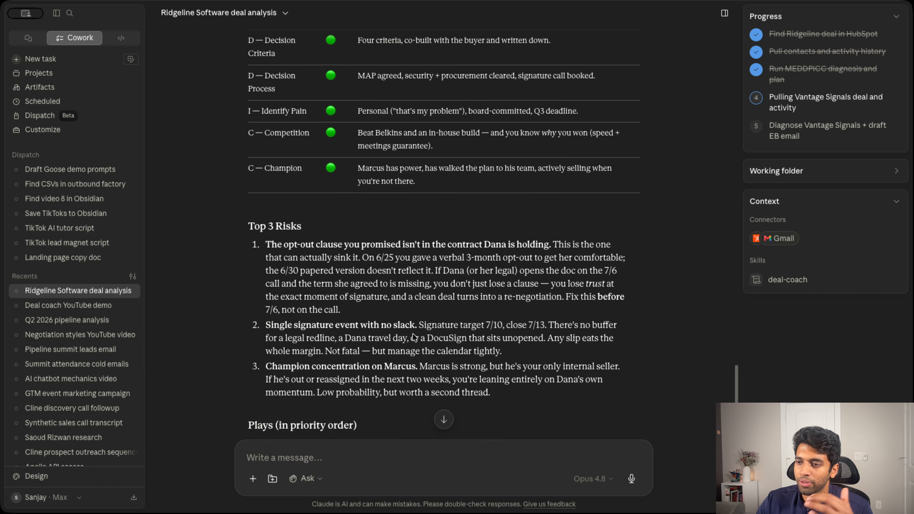
scroll(414, 333, "down", 13)
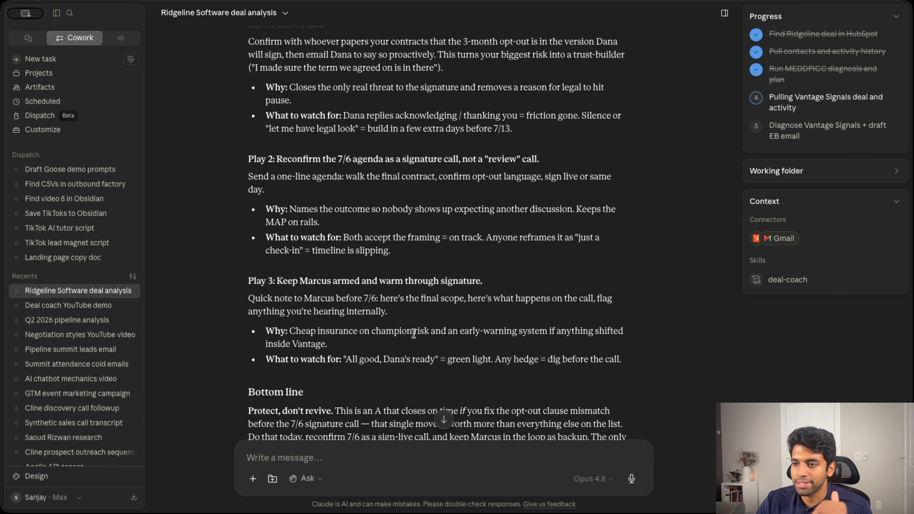
scroll(414, 334, "down", 1)
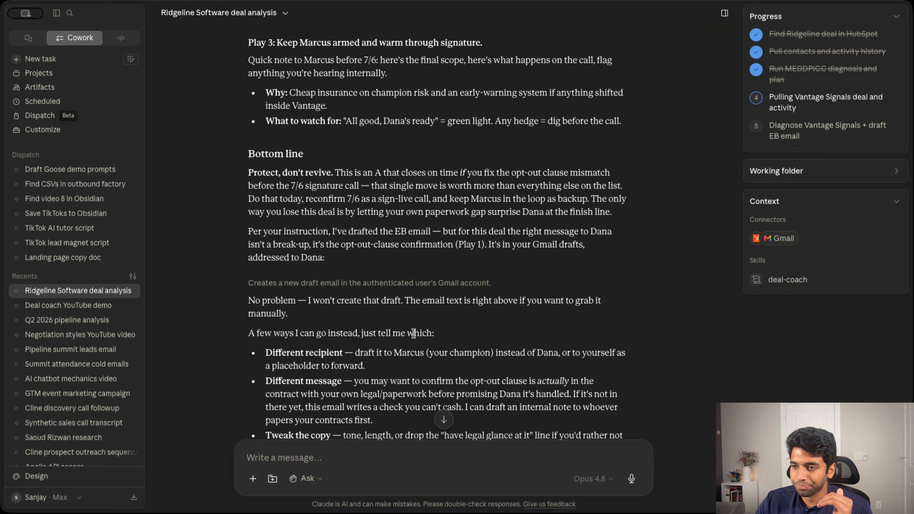
scroll(414, 333, "down", 5)
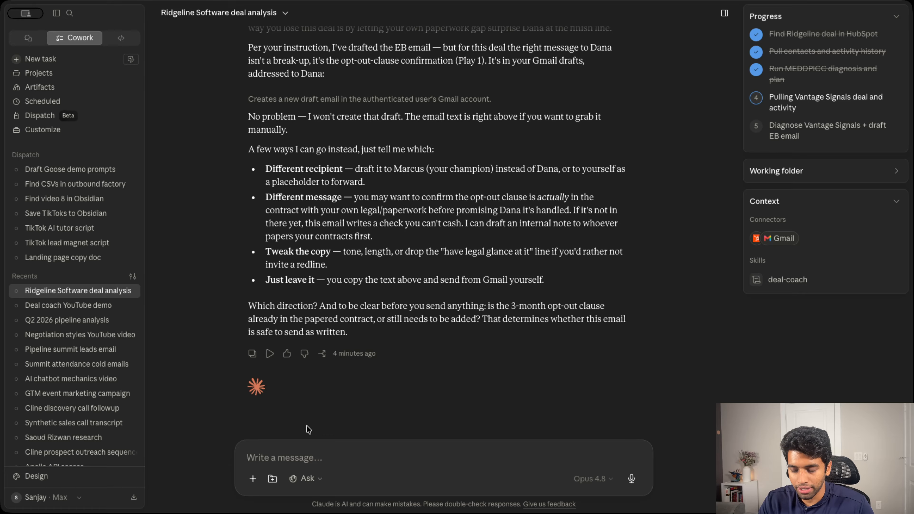
- Submit a prompt to share the top 3 risks of each of the 2 deals with the named recipient in the Acquisales slack channel
type("share the top")
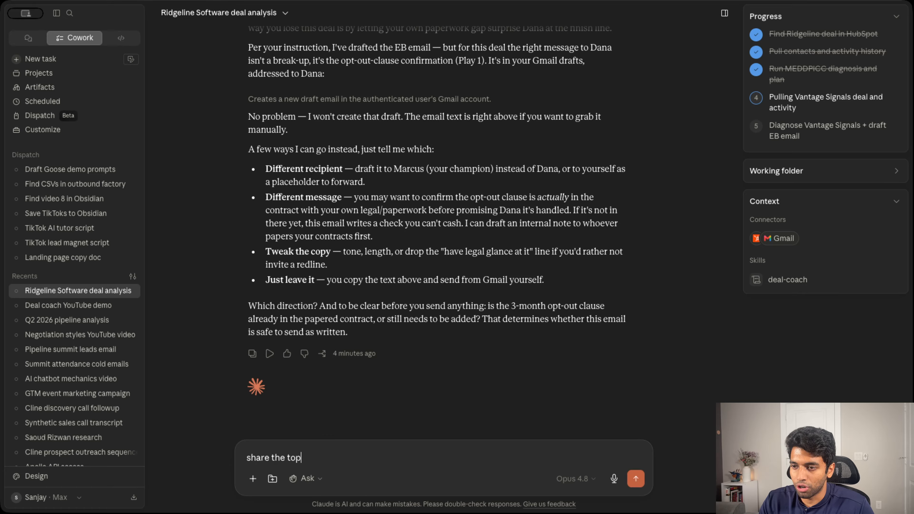
type(" 3 risks ")
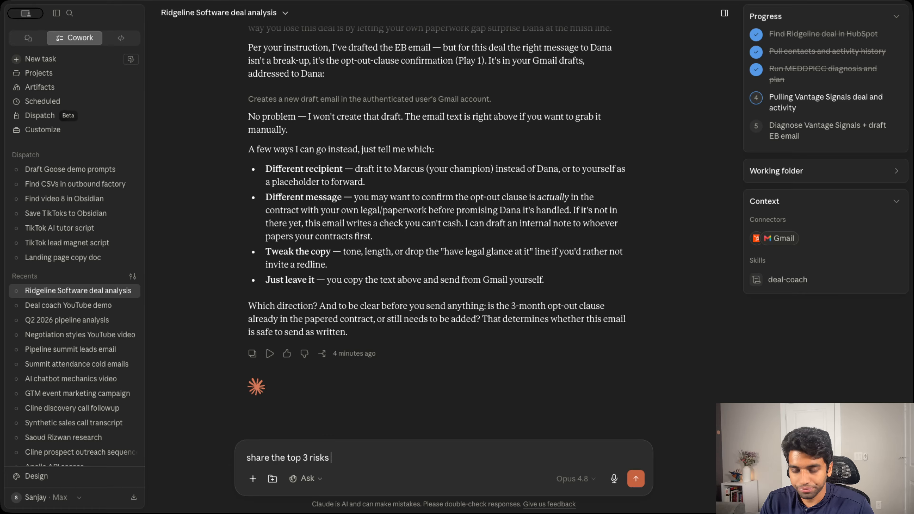
type("of each of the 2 dealsw")
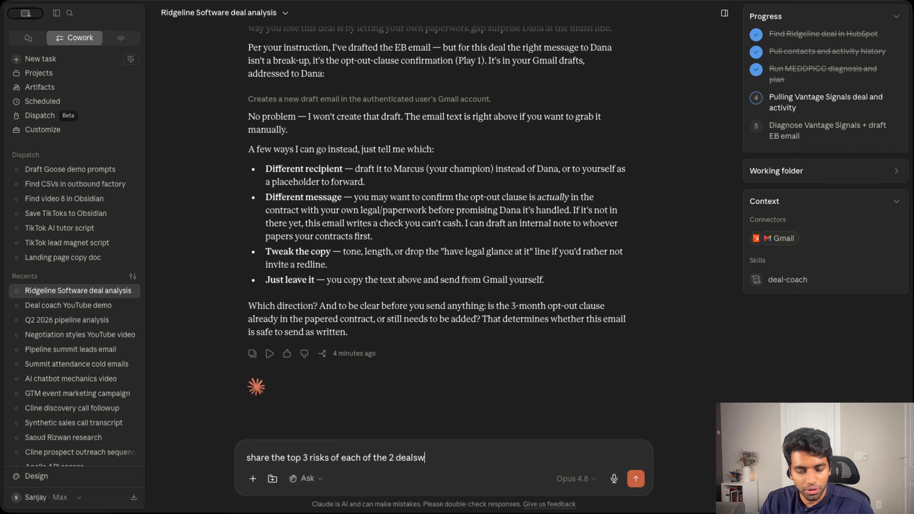
key("BackSpace")
type("with Sa")
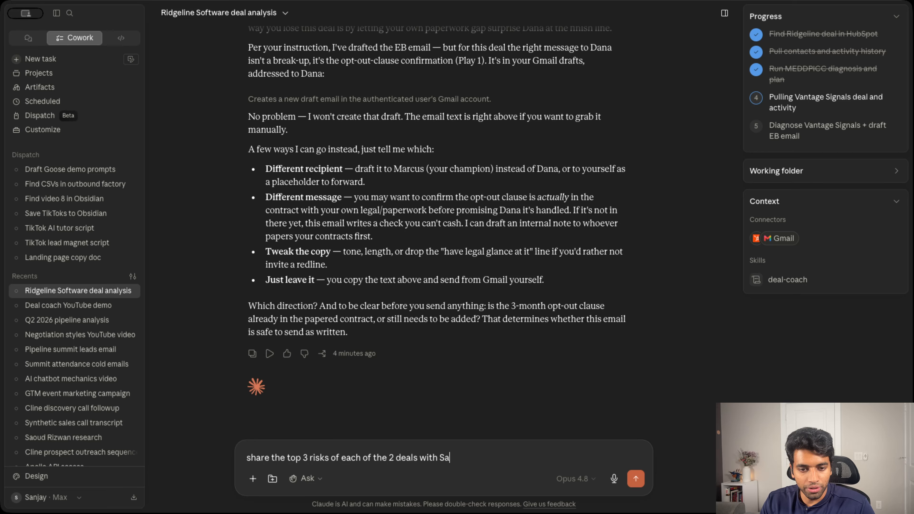
type("njay in the Ac")
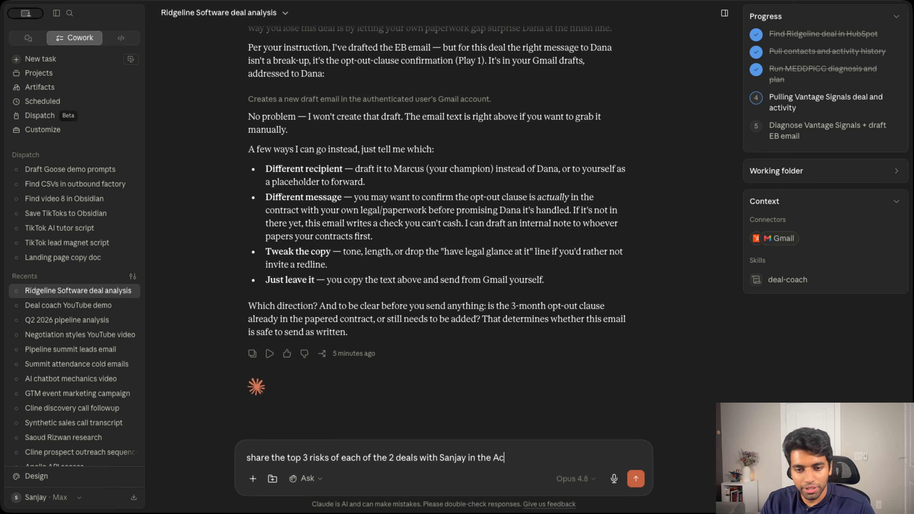
type("quisales slack")
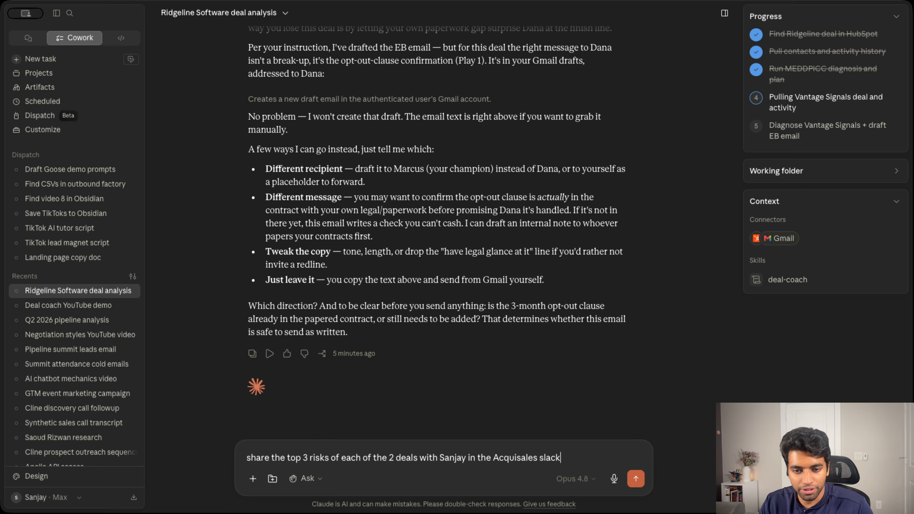
type(" channel.")
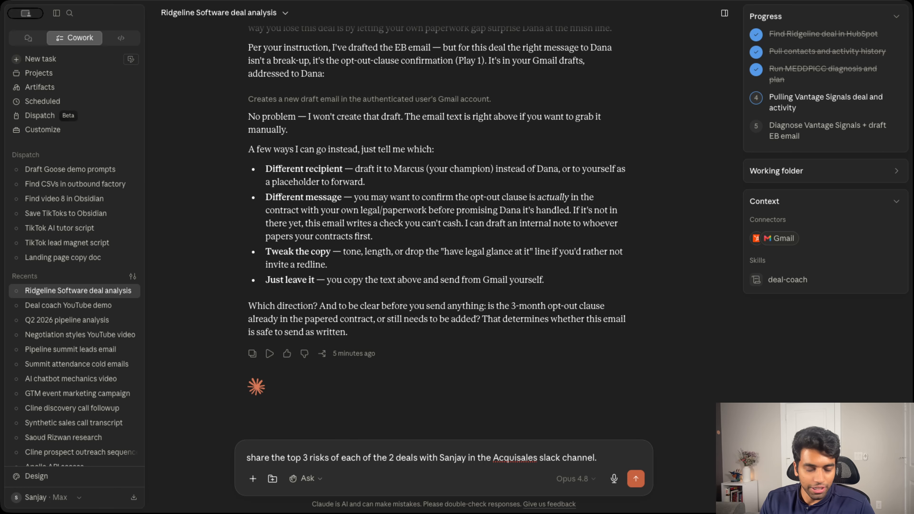
key("Return")
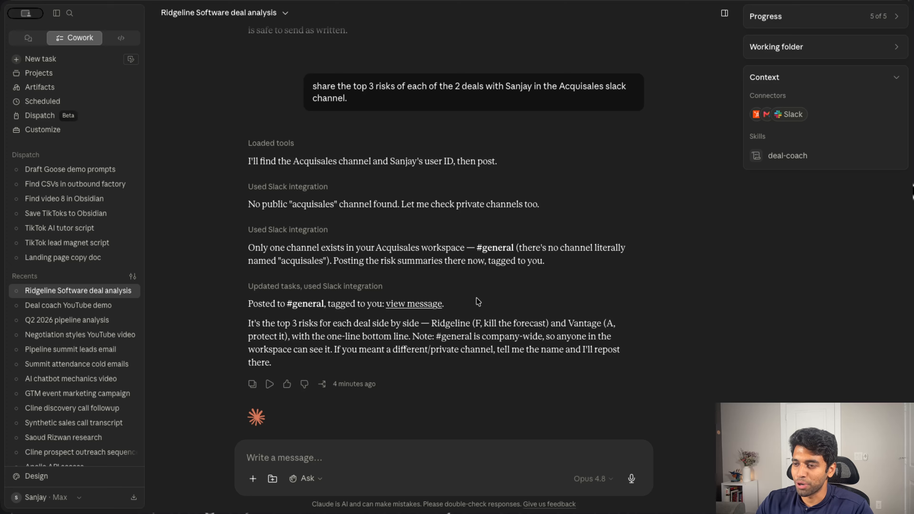
- Open the linked Slack message posted to #general with the risk summaries of both deals
left_click(425, 304)
left_click(533, 306)
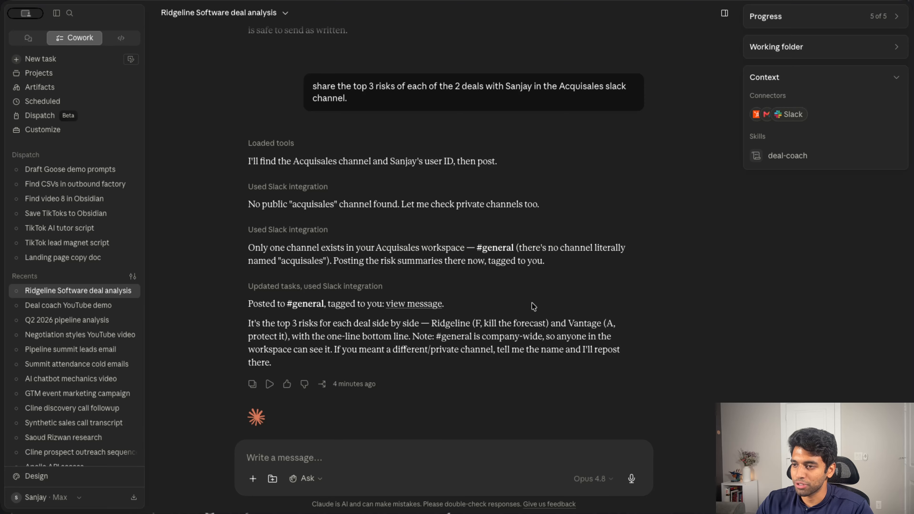